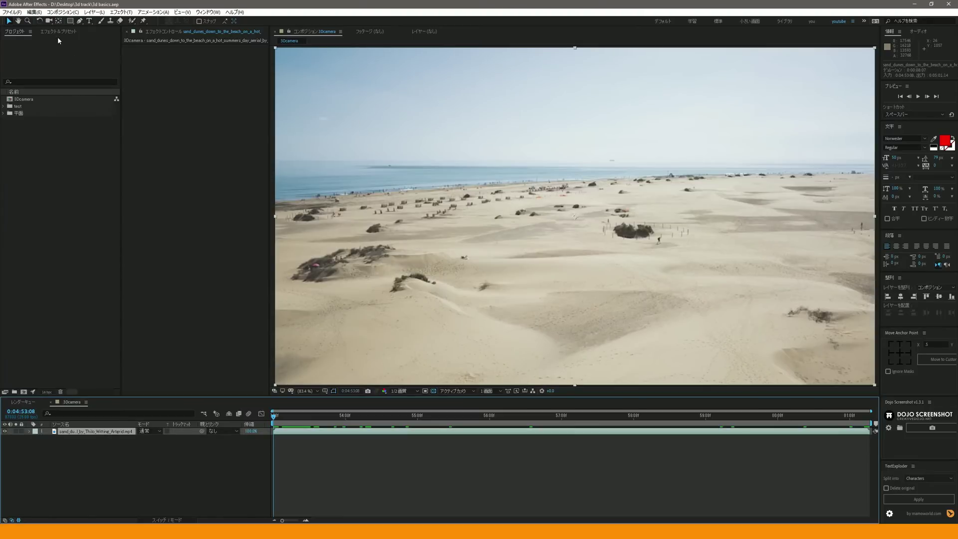
Step: Scrub through the beach drone clip, then bring up the Effects & Presets list
{"action": "left_click_drag", "start_coordinate": [289, 424], "coordinate": [836, 437]}
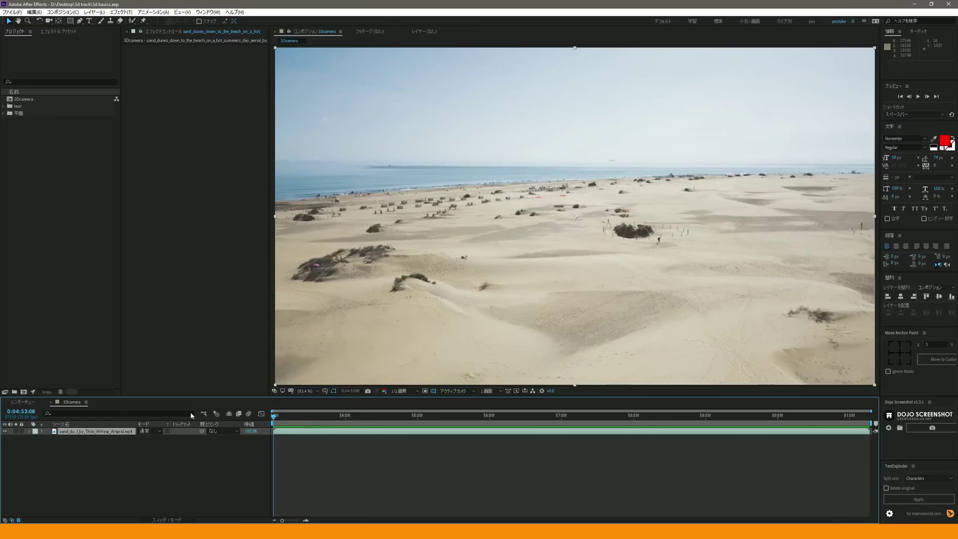
{"action": "left_click", "coordinate": [54, 32]}
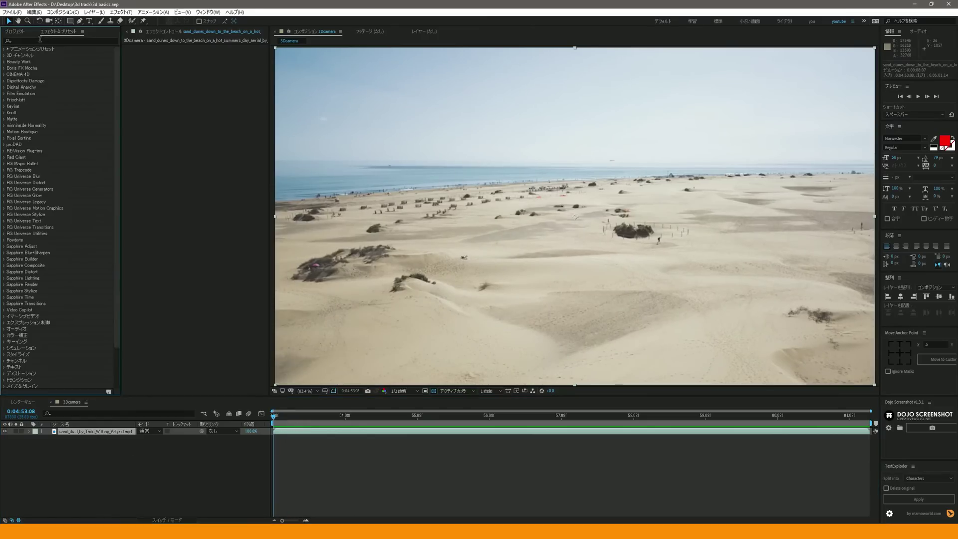
Step: Search '3d' and apply 3D Camera Tracker to the dune footage layer
{"action": "type", "text": "3"}
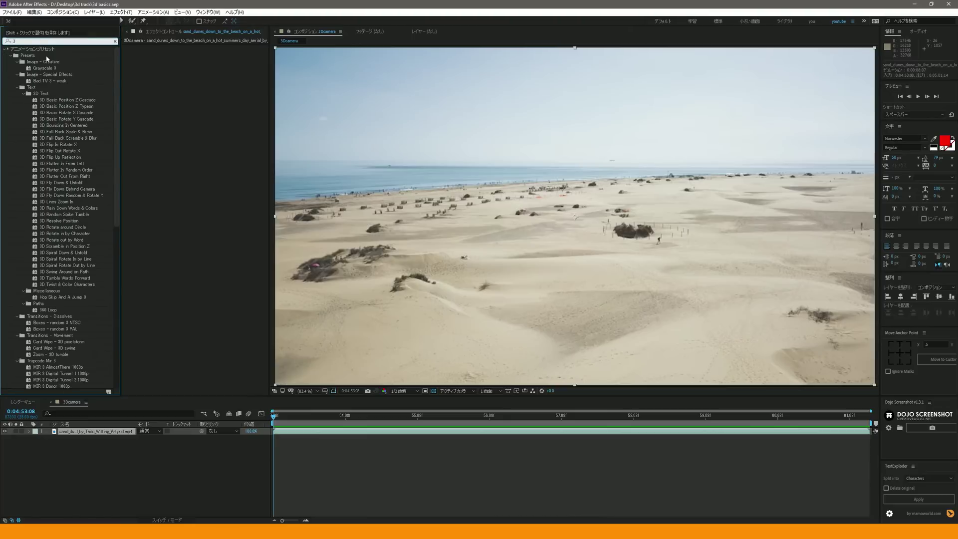
{"action": "type", "text": "d"}
{"action": "scroll", "coordinate": [50, 249], "scroll_direction": "down", "scroll_amount": 1}
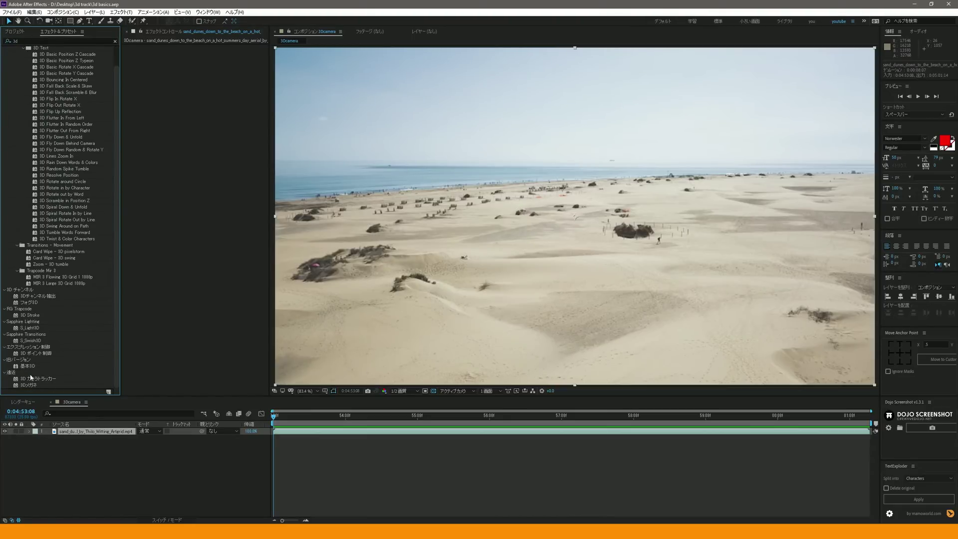
{"action": "mouse_move", "coordinate": [41, 380]}
{"action": "left_mouse_down"}
{"action": "mouse_move", "coordinate": [71, 437]}
{"action": "mouse_move", "coordinate": [82, 434]}
{"action": "left_mouse_up"}
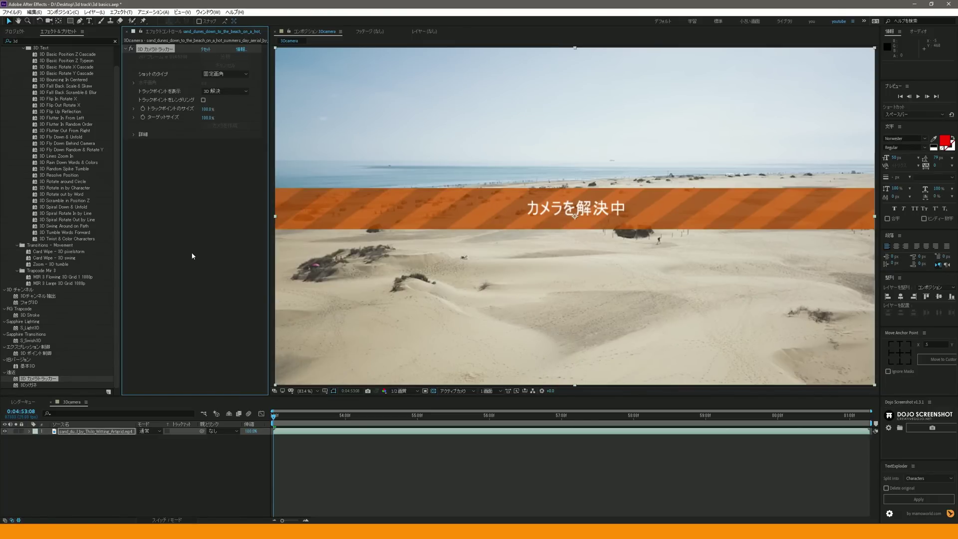
Step: Scrub through the solved footage to review the track points
{"action": "left_click_drag", "start_coordinate": [281, 419], "coordinate": [533, 416]}
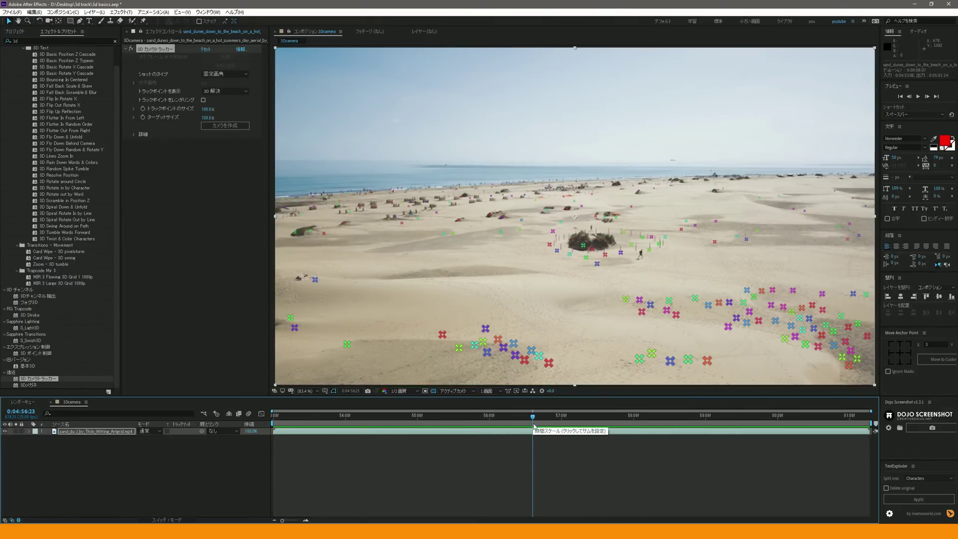
{"action": "left_click_drag", "start_coordinate": [534, 426], "coordinate": [618, 427]}
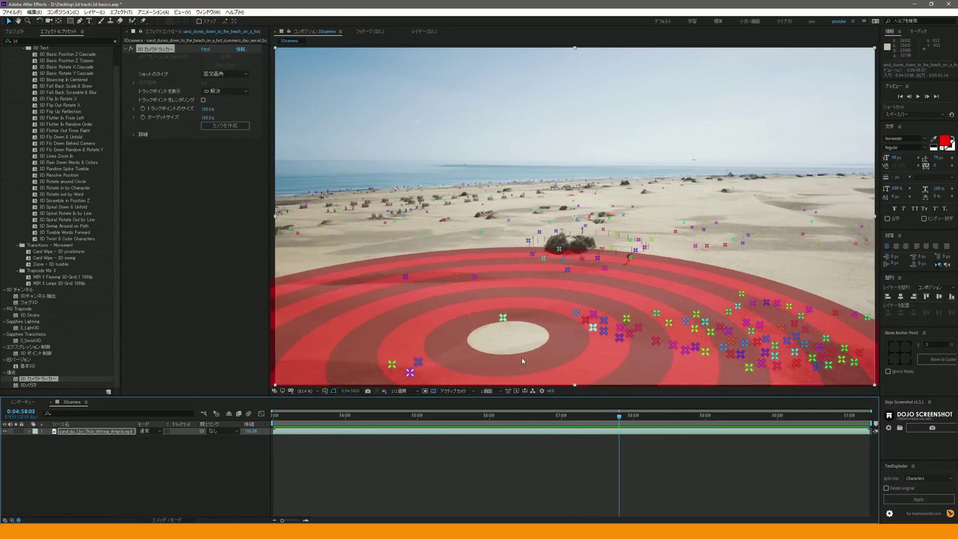
{"action": "left_click", "coordinate": [357, 415]}
{"action": "left_click_drag", "start_coordinate": [356, 415], "coordinate": [705, 415]}
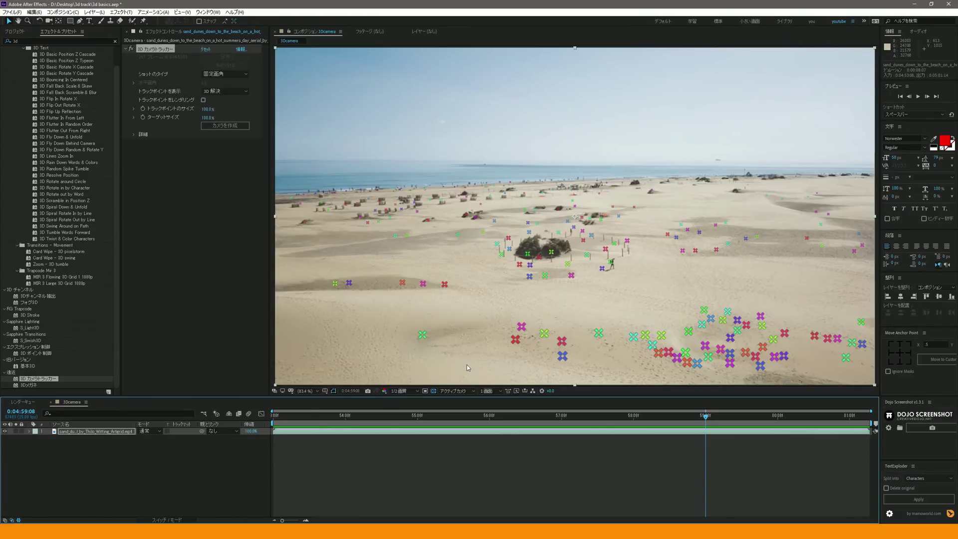
Step: Select three track points on the sand to define a target plane
{"action": "left_click", "coordinate": [422, 336]}
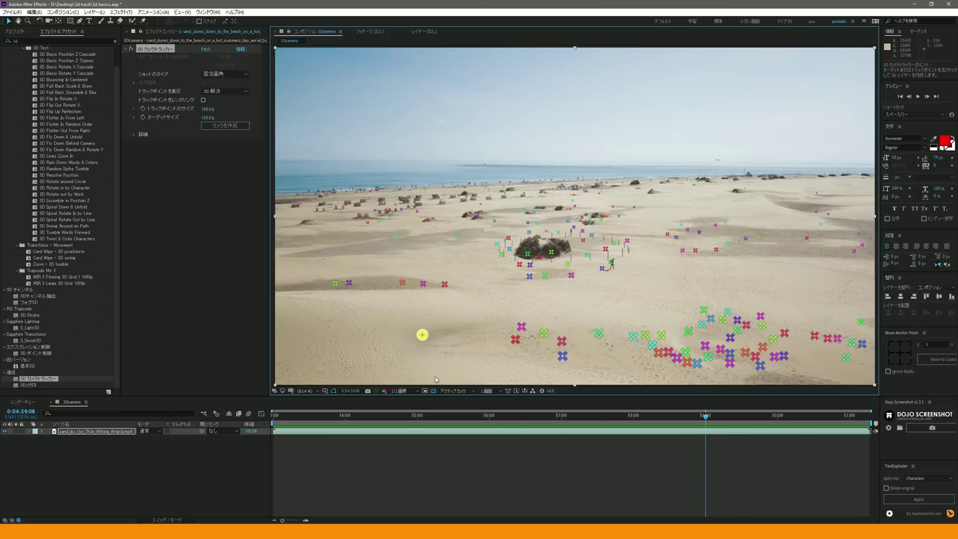
{"action": "left_click", "coordinate": [454, 355]}
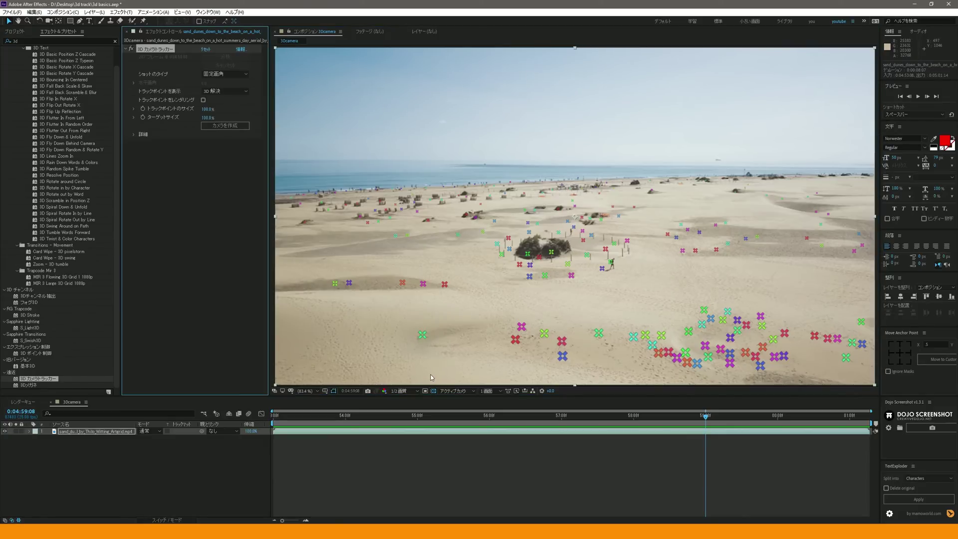
{"action": "left_click", "coordinate": [423, 334]}
{"action": "left_click", "coordinate": [495, 221], "text": "shift"}
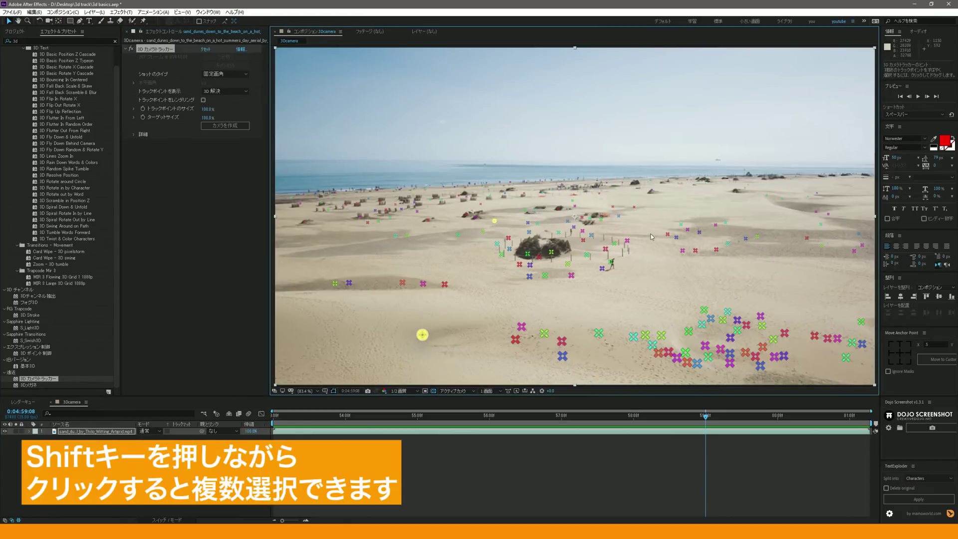
{"action": "left_click", "coordinate": [697, 254], "text": "shift"}
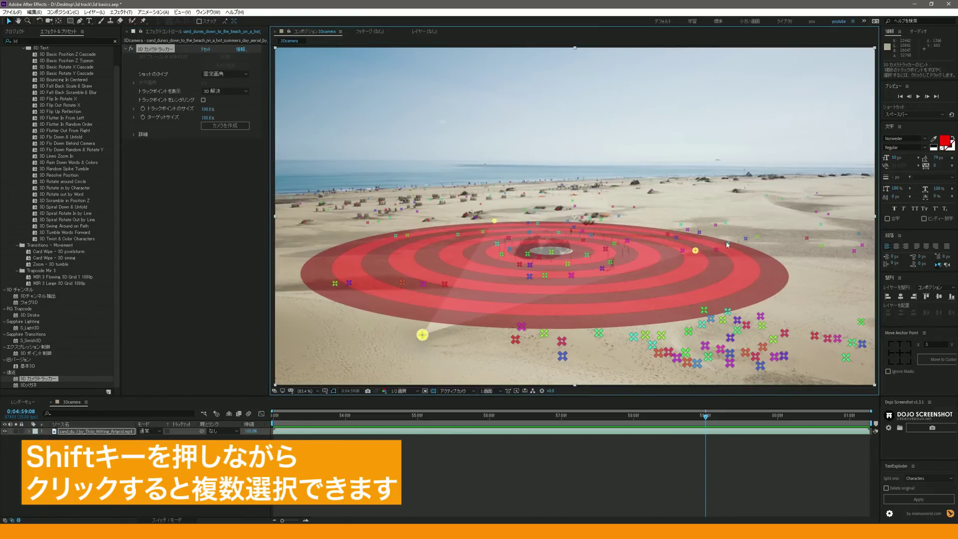
Step: Set the target as ground plane and origin, then create a tracked null and camera
{"action": "right_click", "coordinate": [559, 257]}
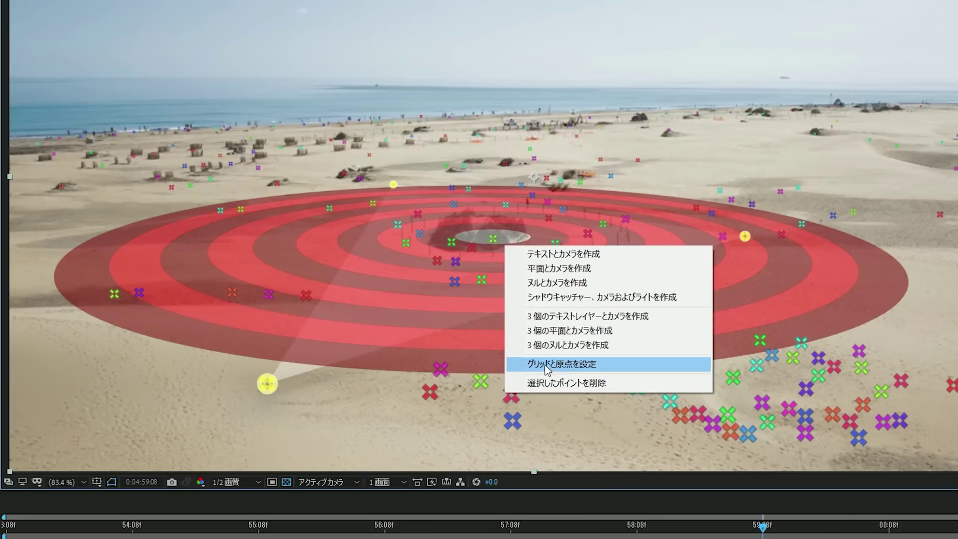
{"action": "left_click", "coordinate": [602, 366]}
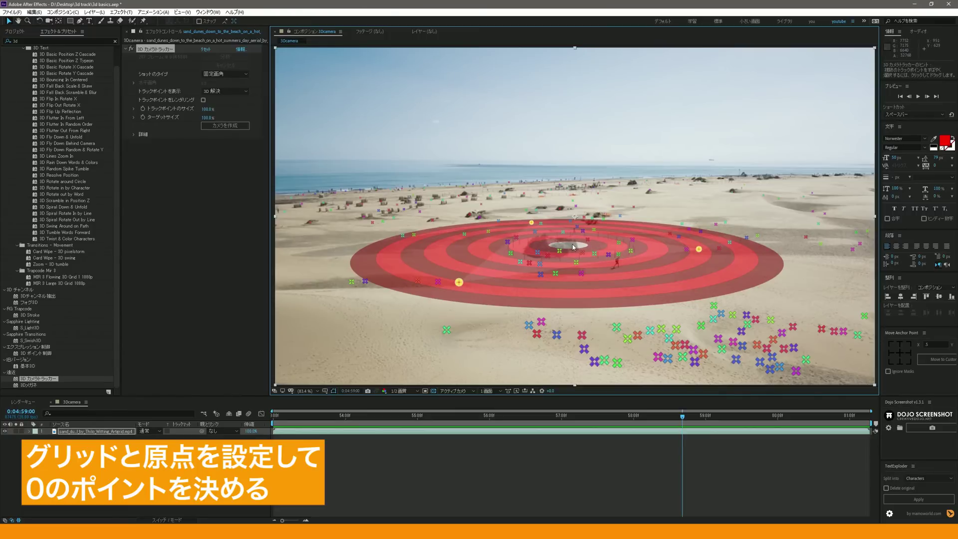
{"action": "right_click", "coordinate": [573, 246]}
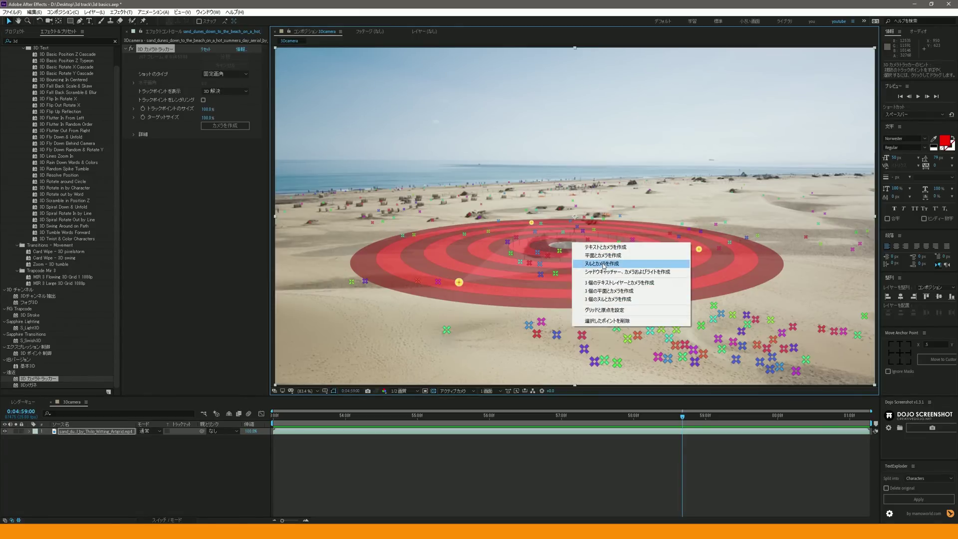
{"action": "left_click", "coordinate": [604, 265]}
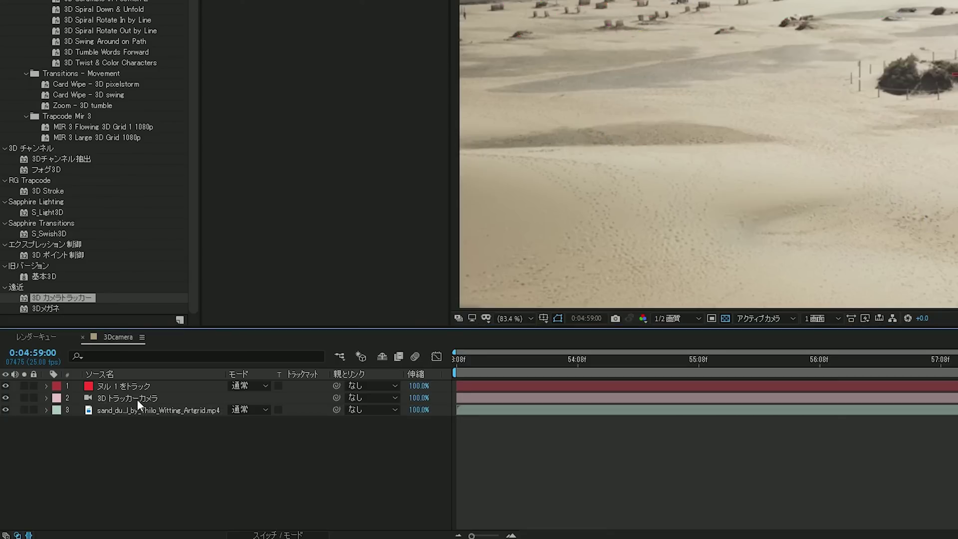
{"action": "left_click", "coordinate": [85, 438]}
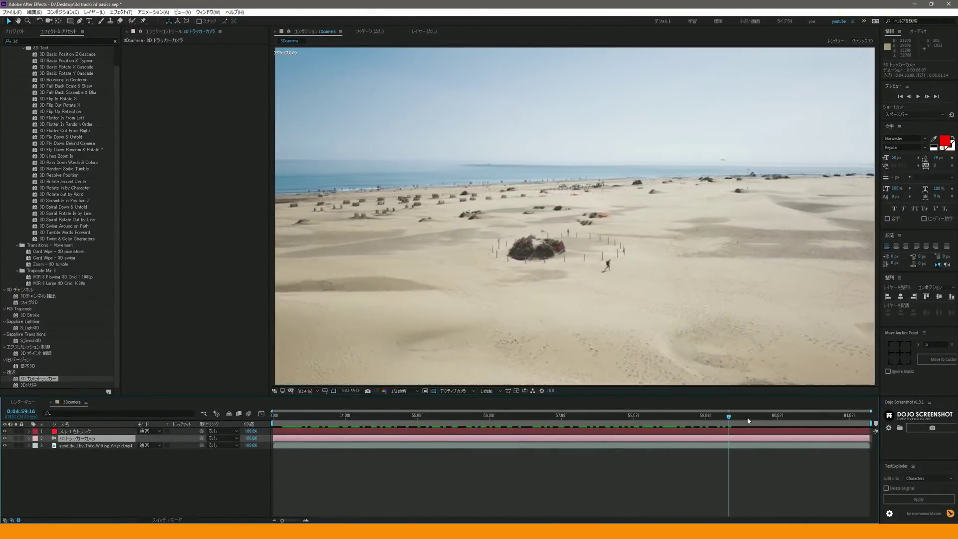
{"action": "left_click", "coordinate": [458, 392]}
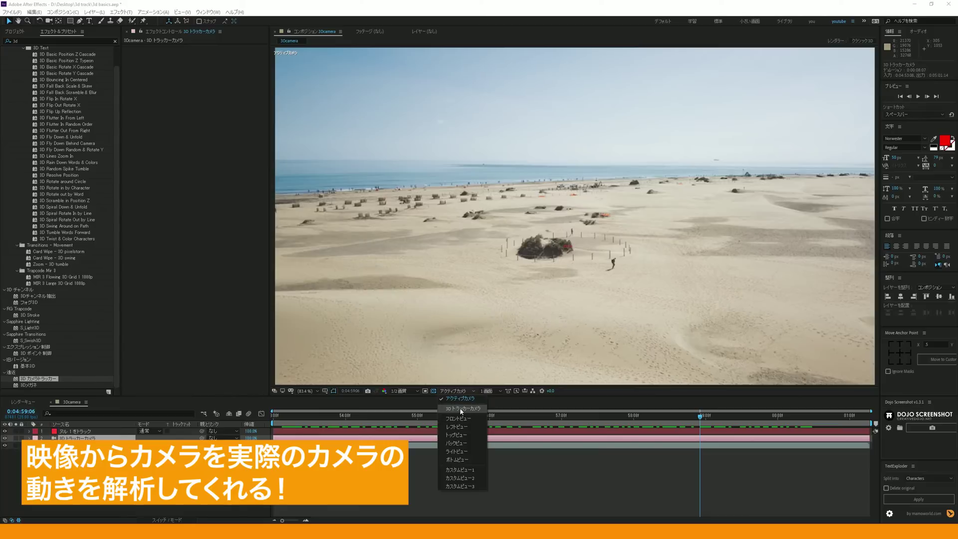
{"action": "left_click", "coordinate": [462, 408]}
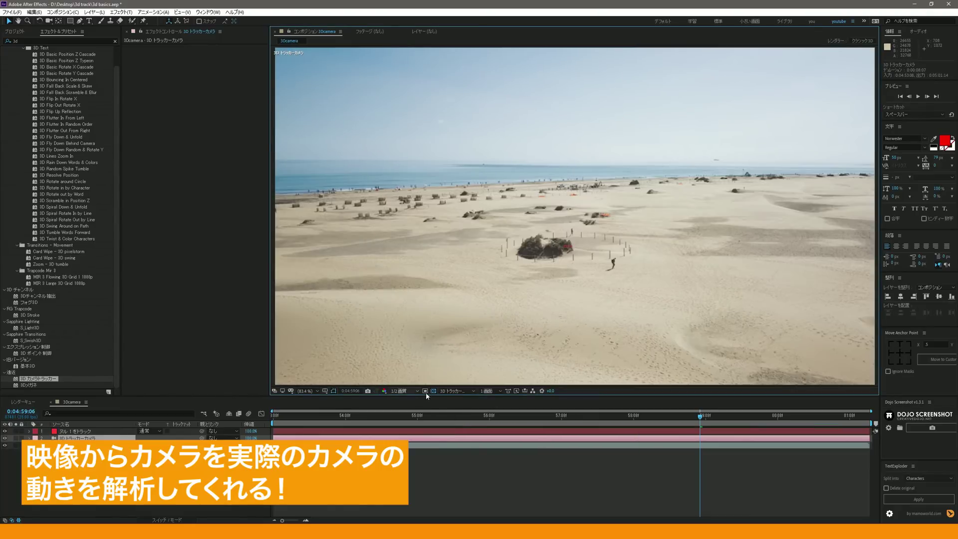
{"action": "left_click", "coordinate": [452, 391]}
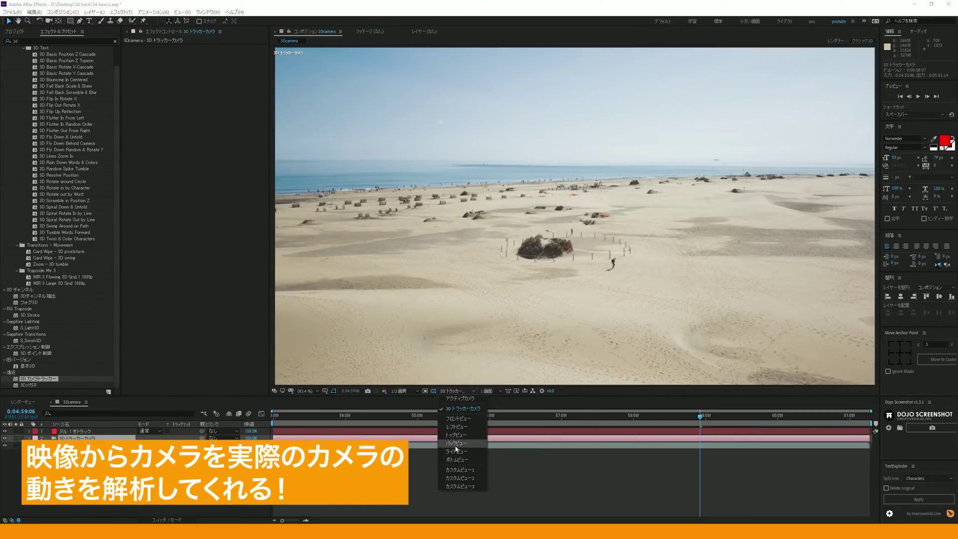
{"action": "left_click", "coordinate": [469, 437]}
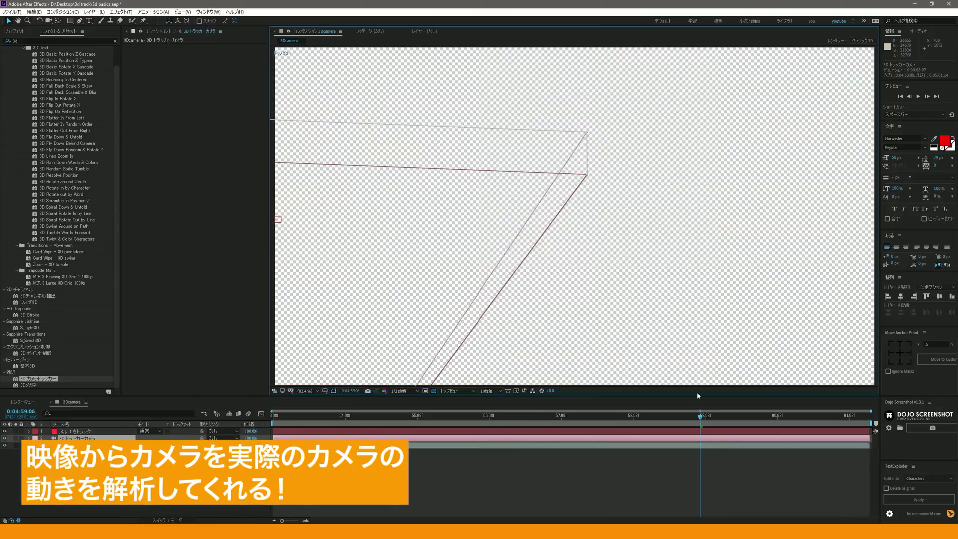
{"action": "left_click", "coordinate": [310, 392]}
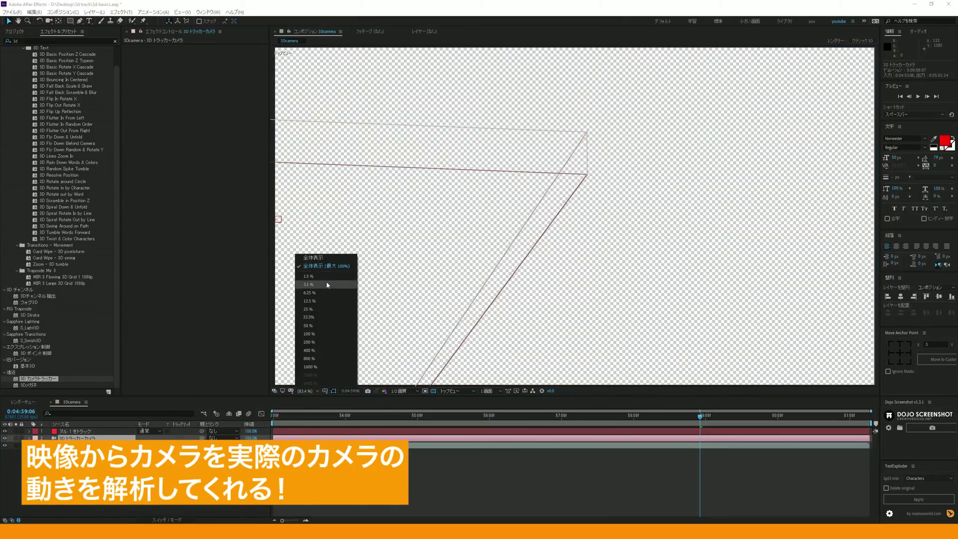
{"action": "left_click", "coordinate": [325, 329]}
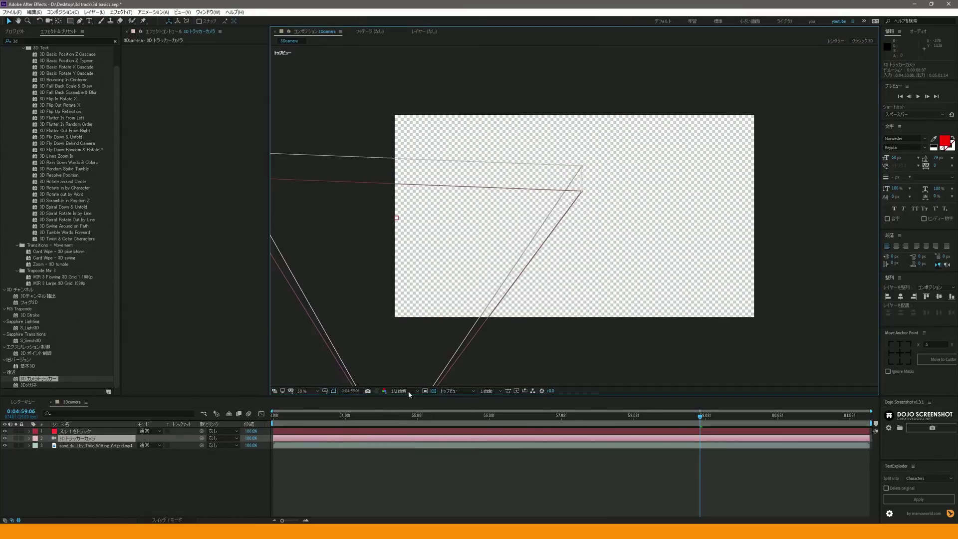
{"action": "key", "text": "comma"}
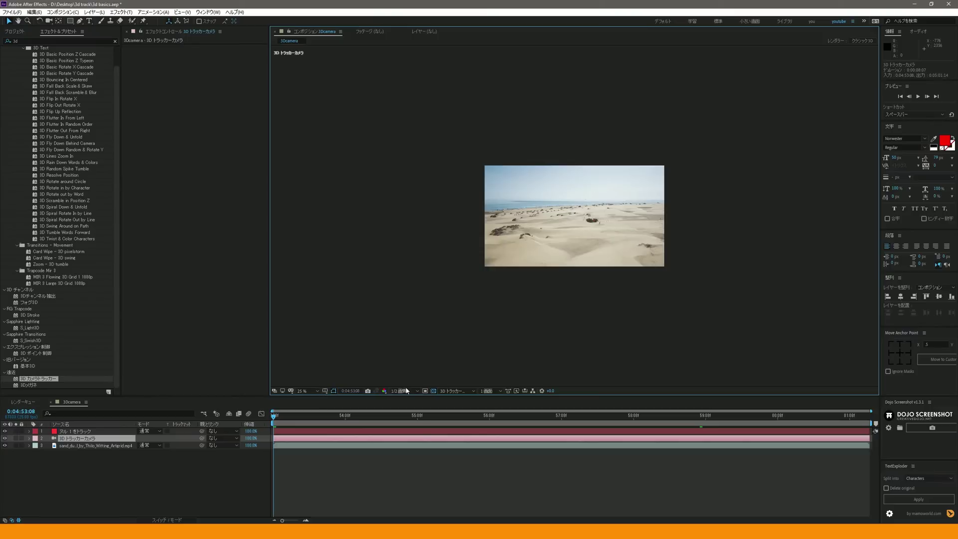
{"action": "left_click", "coordinate": [404, 391]}
{"action": "left_click", "coordinate": [452, 391]}
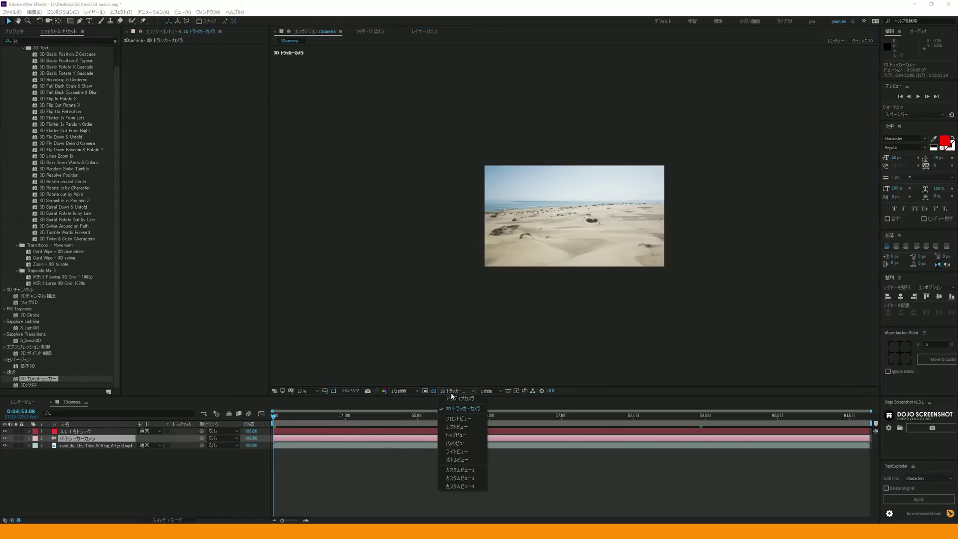
{"action": "left_click", "coordinate": [453, 399]}
{"action": "left_click", "coordinate": [309, 391]}
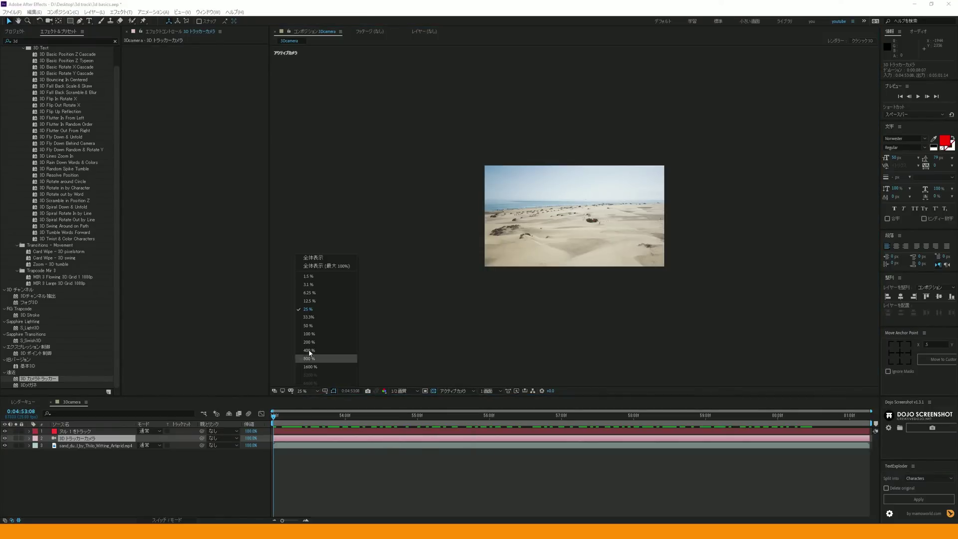
{"action": "left_click", "coordinate": [325, 266]}
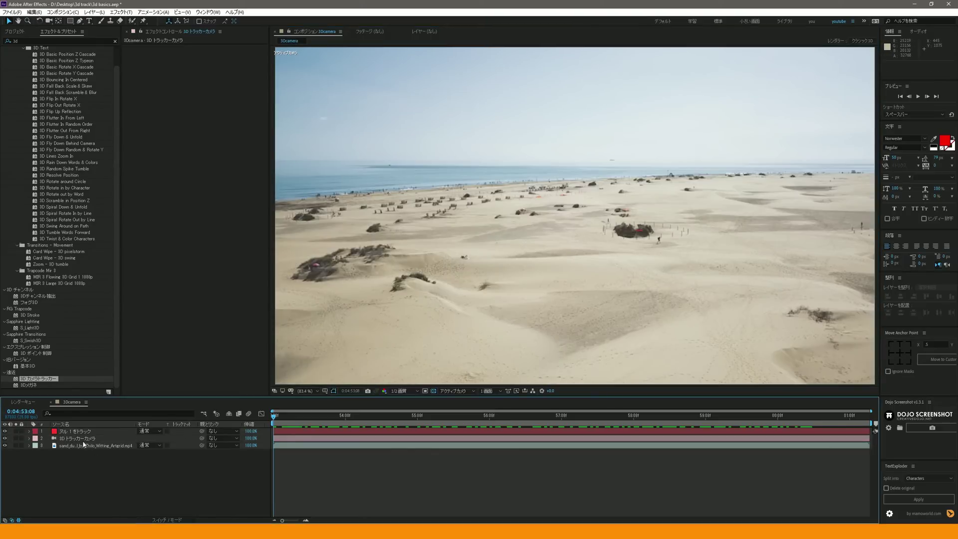
Step: Add a red text layer reading 'SANZE' on the sand
{"action": "left_click", "coordinate": [101, 431]}
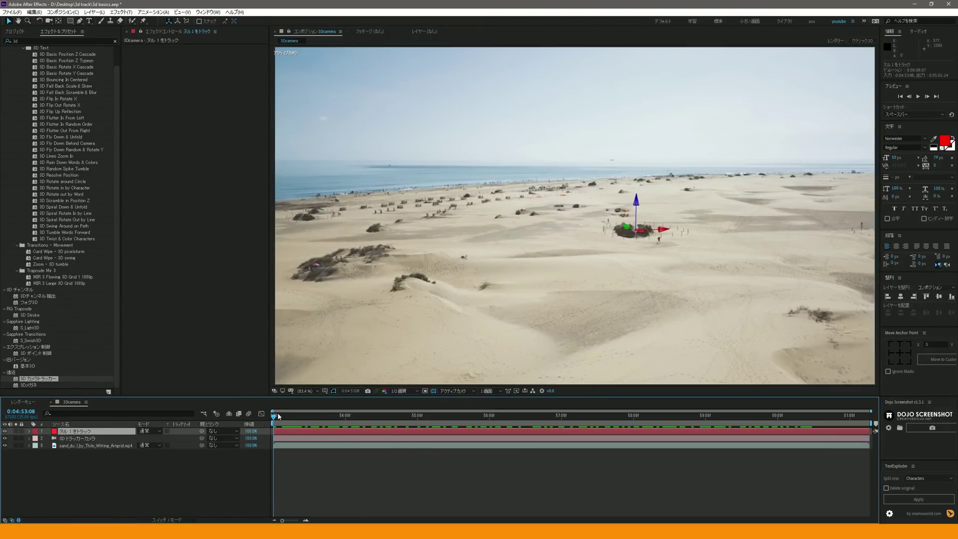
{"action": "left_click", "coordinate": [88, 21]}
{"action": "left_click", "coordinate": [484, 218]}
{"action": "type", "text": "SANZE"}
{"action": "left_click", "coordinate": [9, 21]}
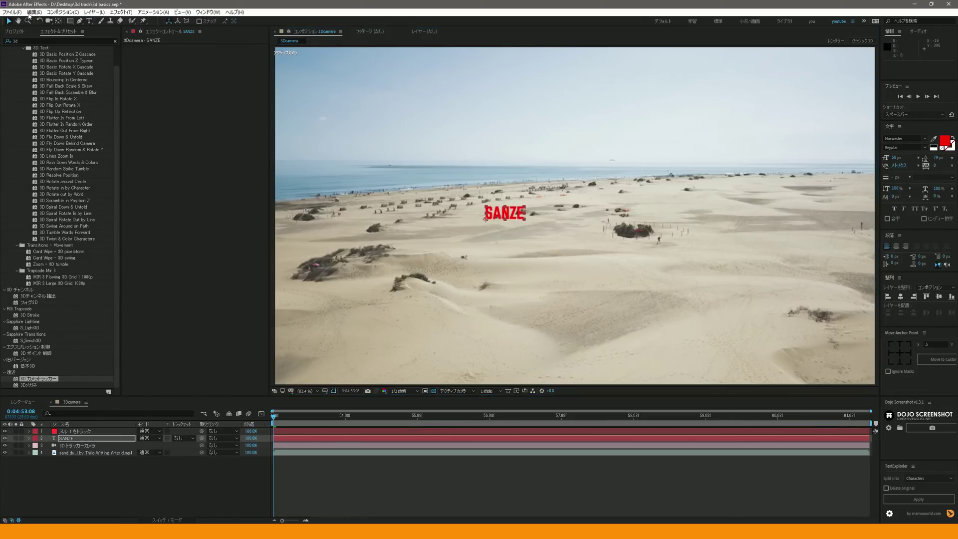
Step: Turn on the 3D switch for the SANZE layer and preview the tracked text
{"action": "left_click", "coordinate": [120, 438]}
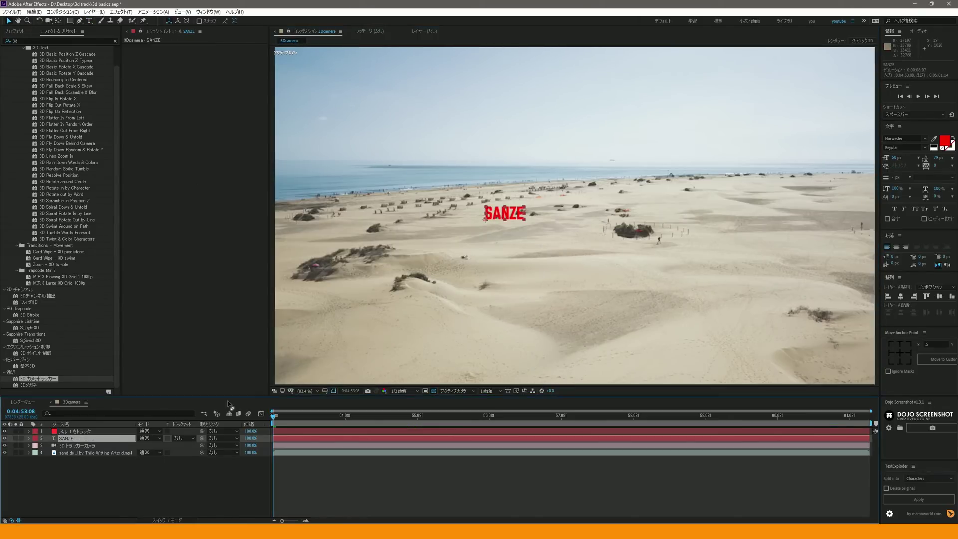
{"action": "key", "text": "F4"}
{"action": "left_click", "coordinate": [180, 438]}
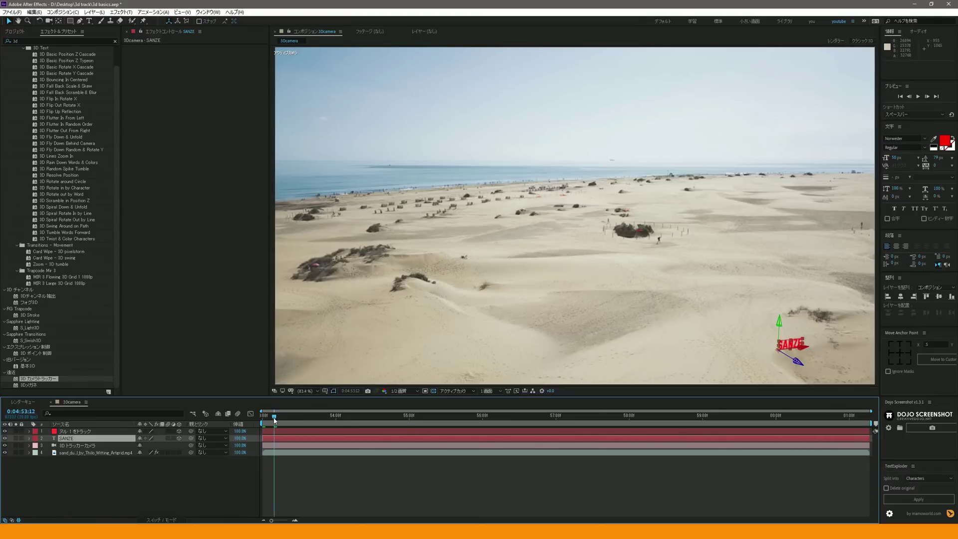
{"action": "left_click_drag", "start_coordinate": [273, 421], "coordinate": [263, 420]}
{"action": "left_click", "coordinate": [92, 431]}
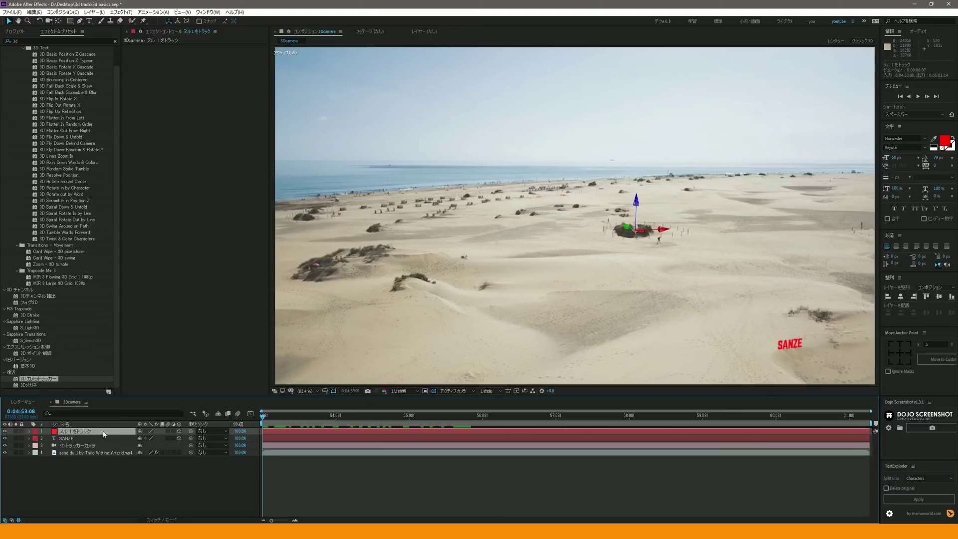
Step: Rename the tracked null to null_000 and parent SANZE to it
{"action": "key", "text": "p"}
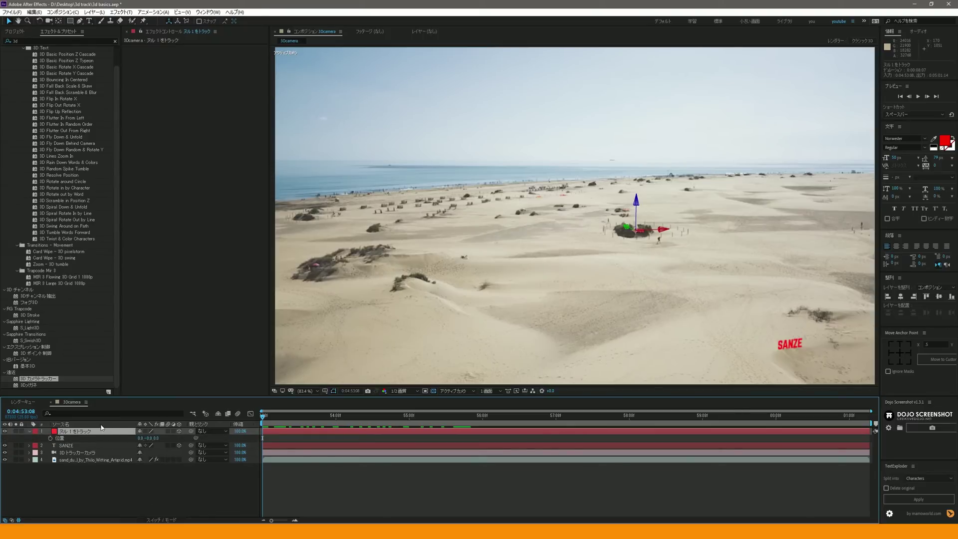
{"action": "key", "text": "Return"}
{"action": "type", "text": "null_000"}
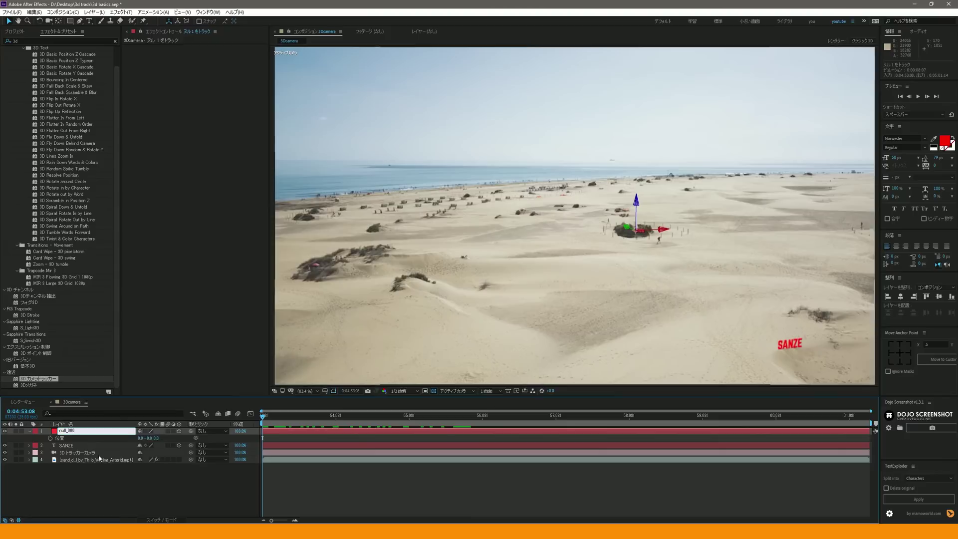
{"action": "key", "text": "Return"}
{"action": "left_click", "coordinate": [71, 447]}
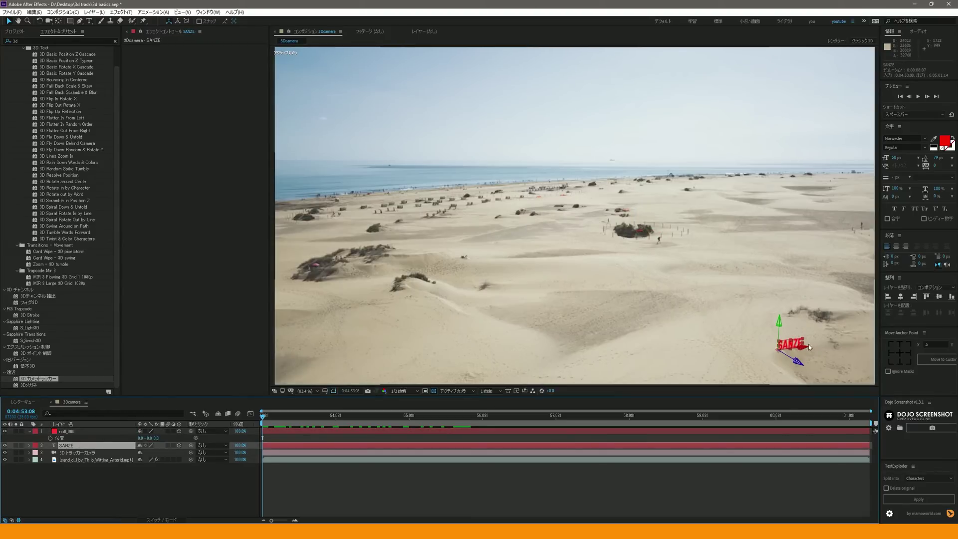
{"action": "left_click_drag", "start_coordinate": [190, 446], "coordinate": [70, 432]}
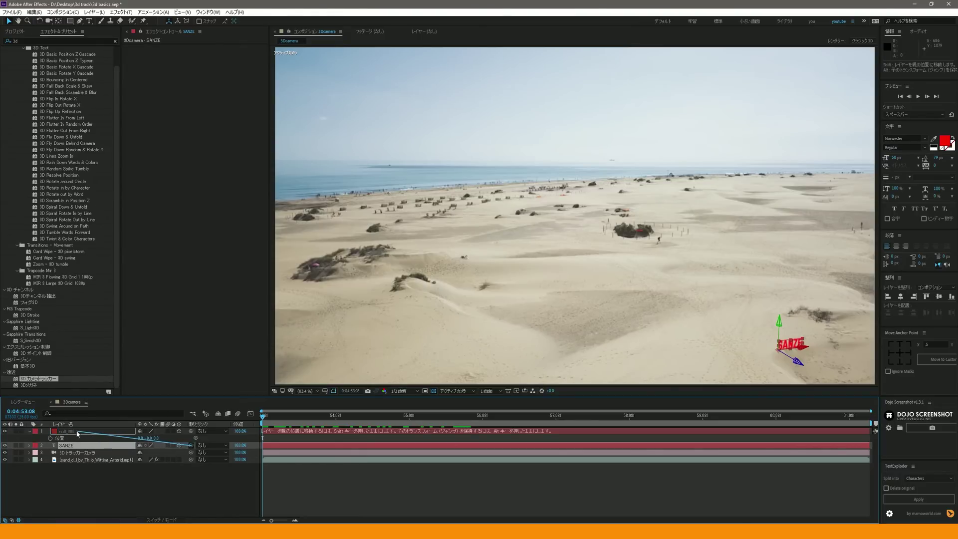
{"action": "left_click", "coordinate": [192, 468]}
Step: Set SANZE's X and Z Position to 0
{"action": "left_click", "coordinate": [94, 445]}
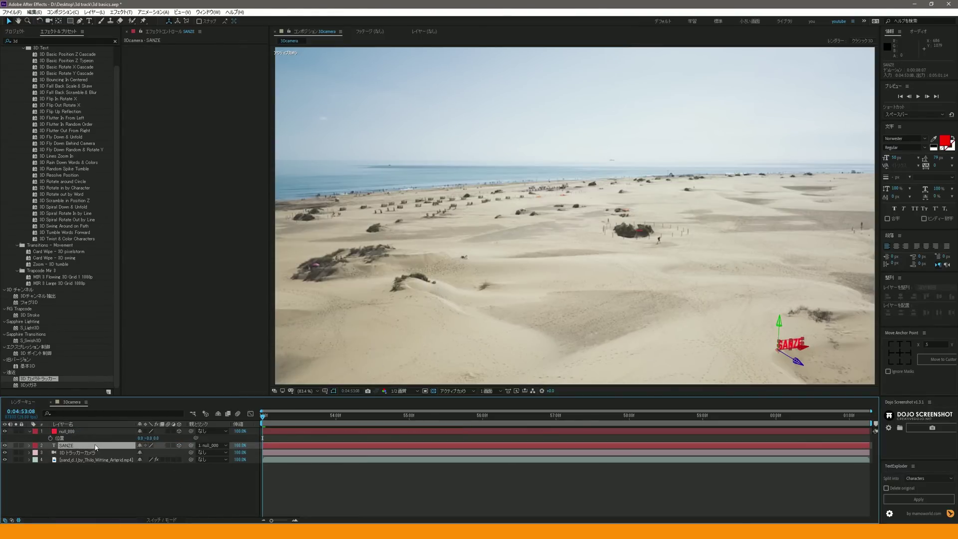
{"action": "key", "text": "p"}
{"action": "key", "text": "Return"}
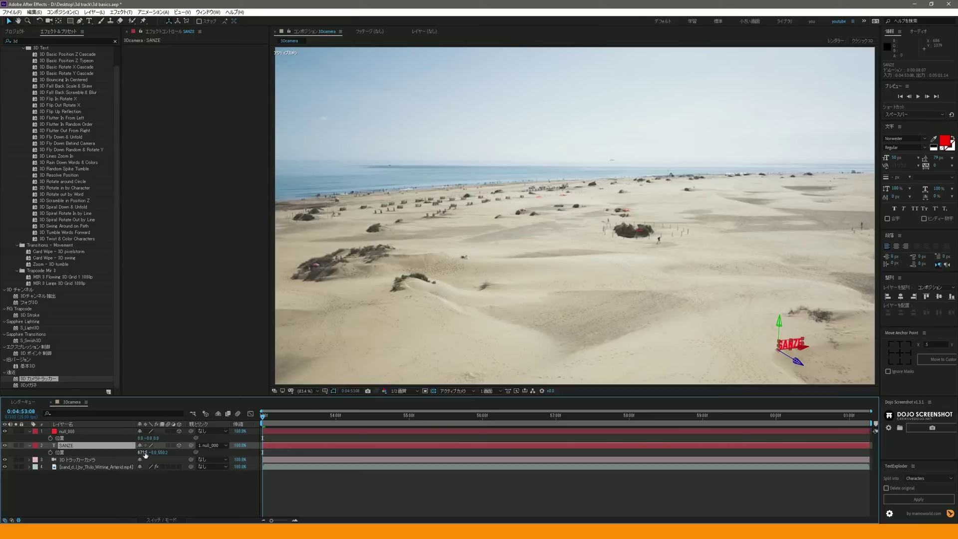
{"action": "type", "text": "0"}
{"action": "key", "text": "Return"}
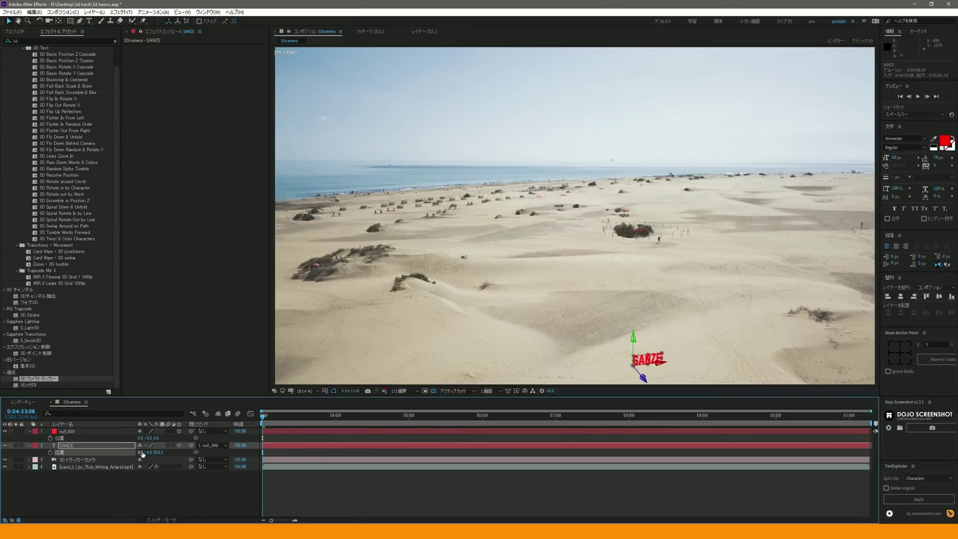
{"action": "left_click", "coordinate": [158, 453]}
{"action": "type", "text": "0"}
{"action": "key", "text": "Return"}
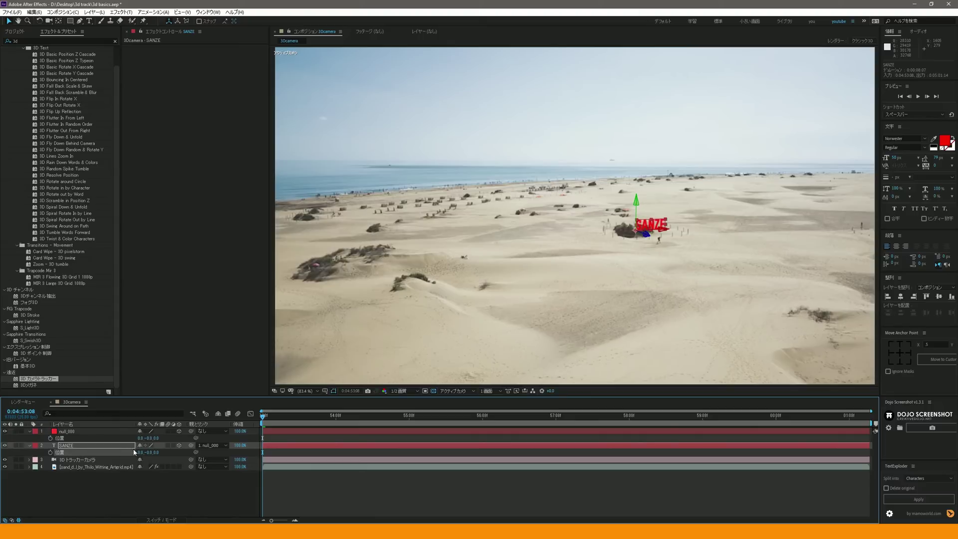
Step: Scale SANZE up to about 488% and preview the tracked text
{"action": "left_click", "coordinate": [67, 431]}
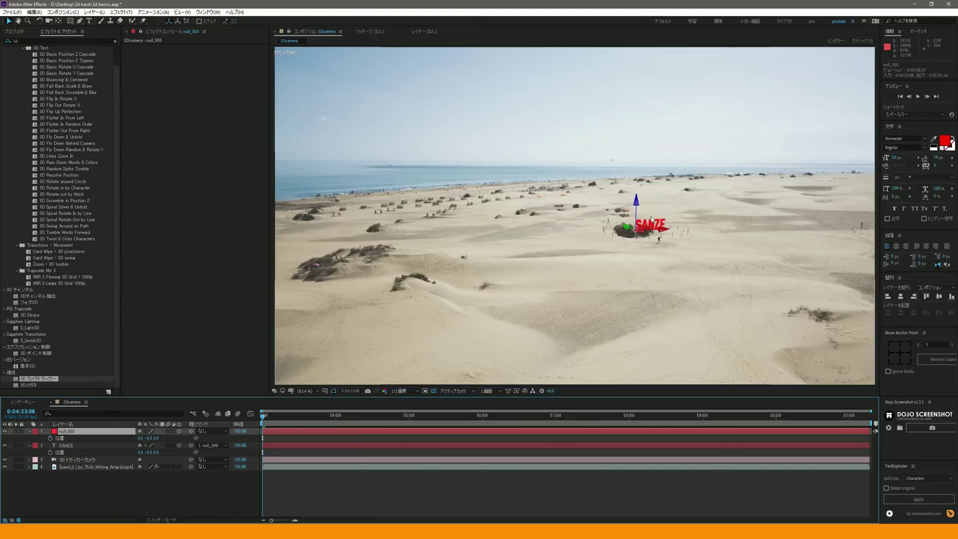
{"action": "left_click", "coordinate": [83, 446]}
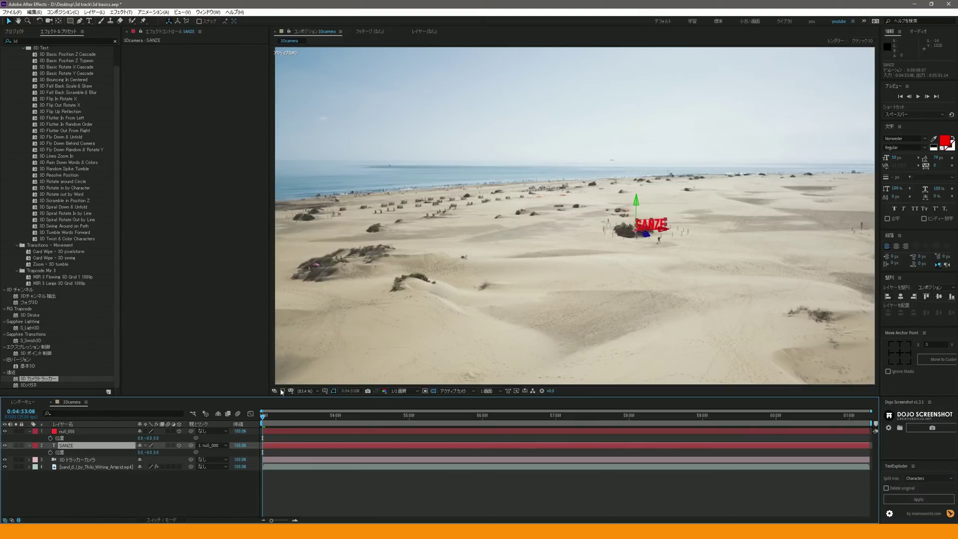
{"action": "mouse_move", "coordinate": [147, 454]}
{"action": "left_mouse_down"}
{"action": "mouse_move", "coordinate": [347, 418]}
{"action": "mouse_move", "coordinate": [825, 428]}
{"action": "left_mouse_up"}
{"action": "key", "text": "space"}
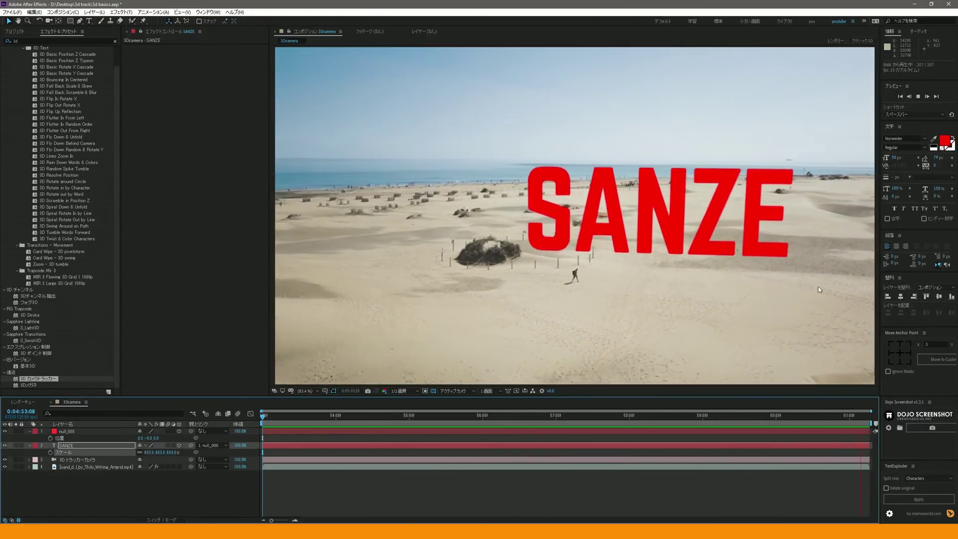
{"action": "key", "text": "space"}
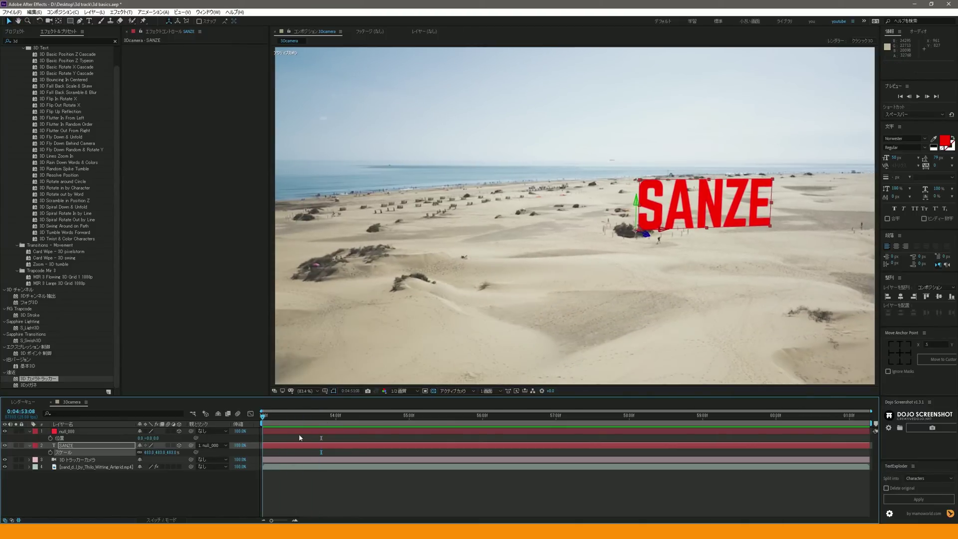
{"action": "key", "text": "space"}
{"action": "key", "text": "space"}
{"action": "left_click", "coordinate": [14, 31]}
{"action": "left_click", "coordinate": [321, 415]}
{"action": "key", "text": "space"}
{"action": "left_click", "coordinate": [78, 432]}
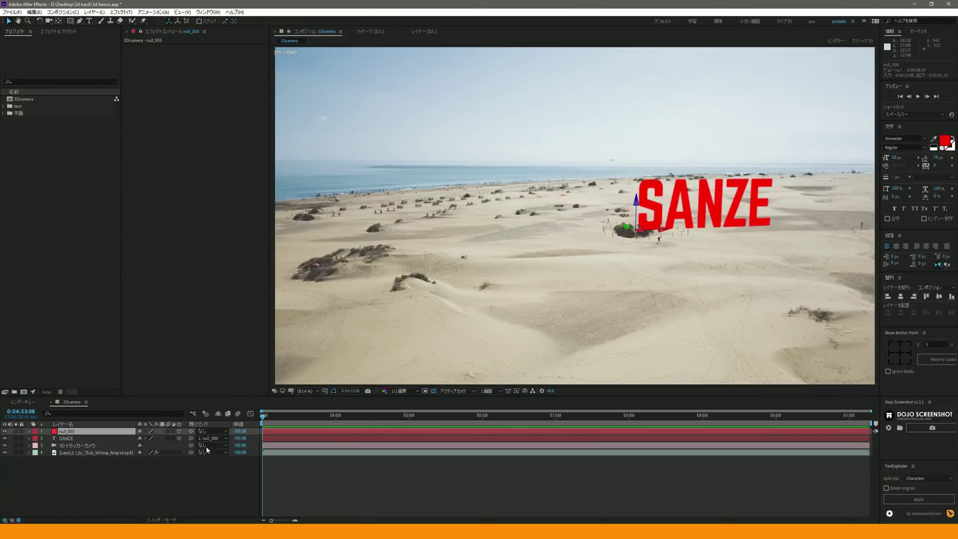
Step: Raise SANZE above the horizon, set its Y Orientation to 20°, and preview
{"action": "left_click", "coordinate": [67, 438]}
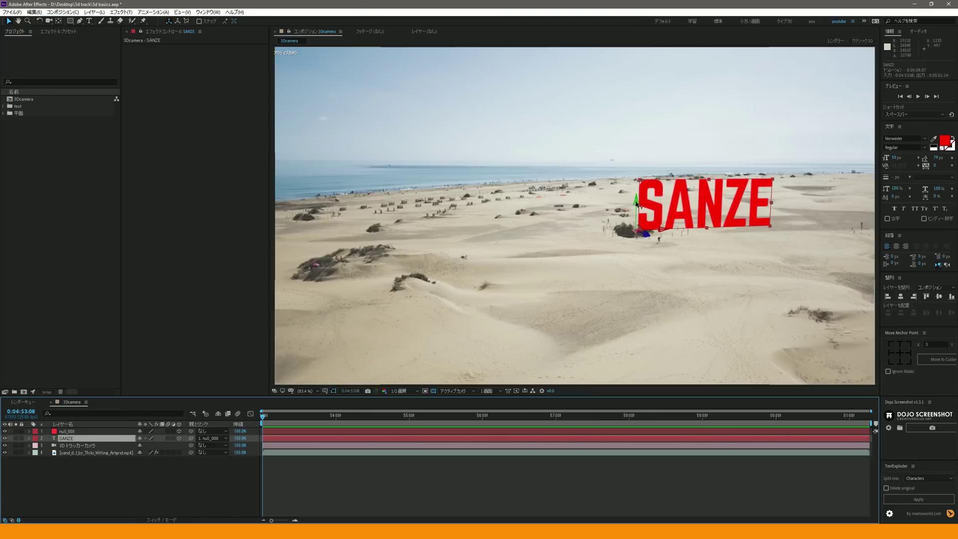
{"action": "left_click_drag", "start_coordinate": [636, 205], "coordinate": [637, 153]}
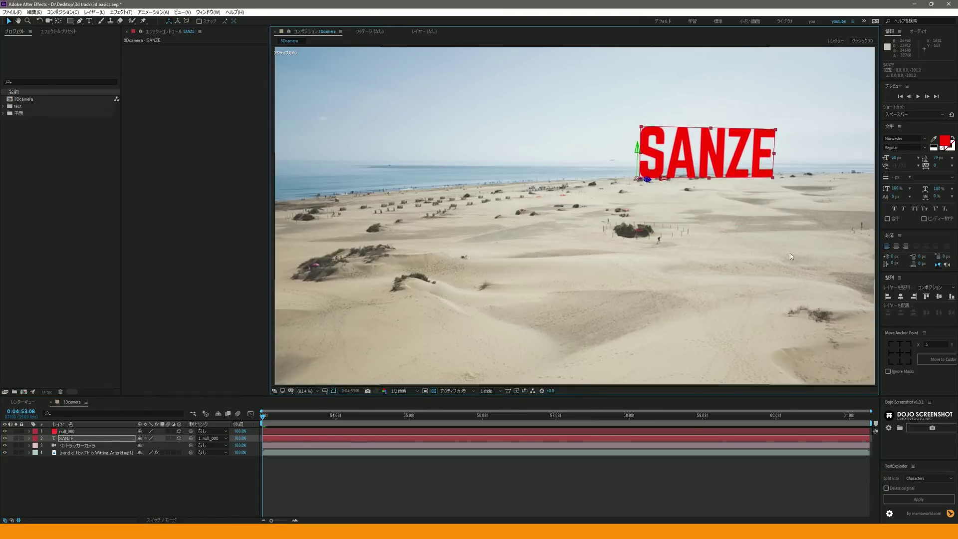
{"action": "key", "text": "r"}
{"action": "left_click_drag", "start_coordinate": [152, 445], "coordinate": [164, 445]}
{"action": "key", "text": "space"}
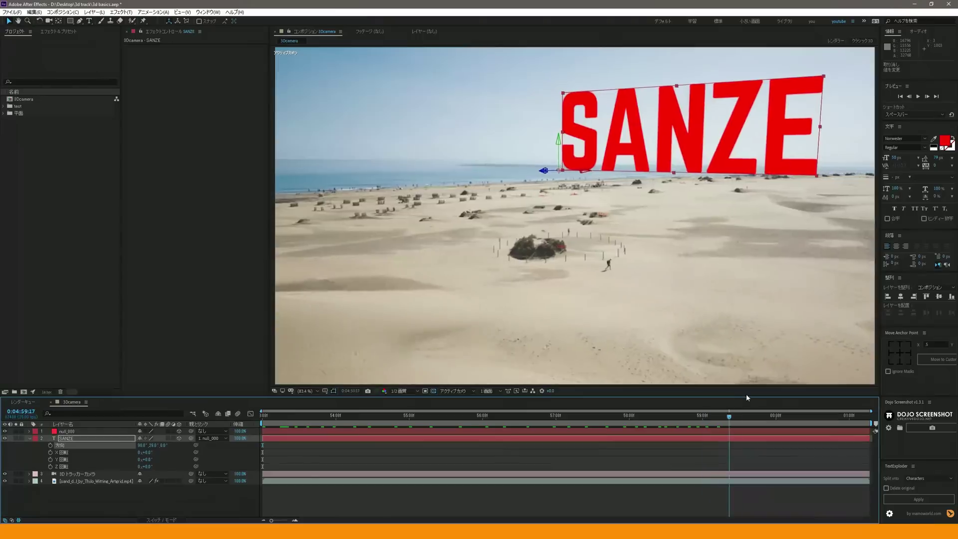
{"action": "key", "text": "space"}
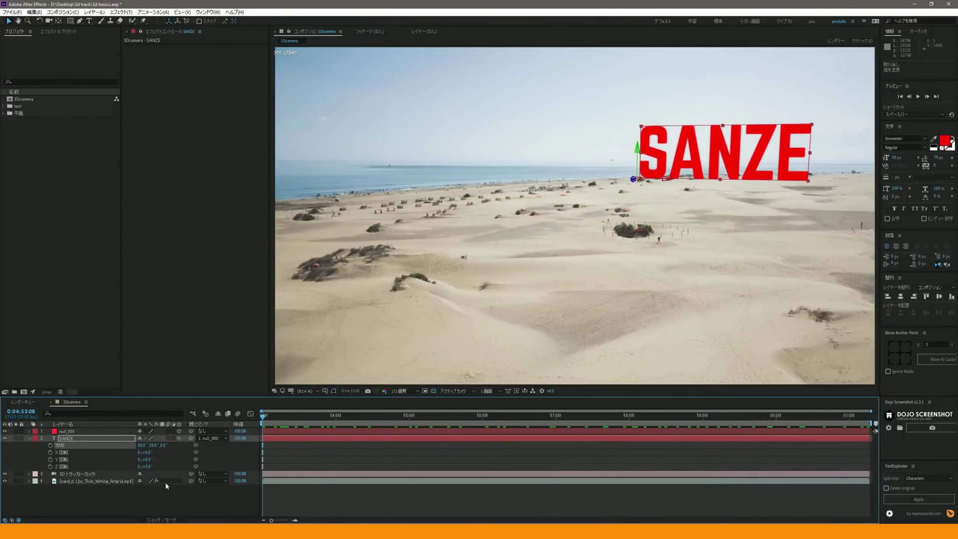
{"action": "left_click", "coordinate": [29, 438]}
{"action": "left_click", "coordinate": [95, 452]}
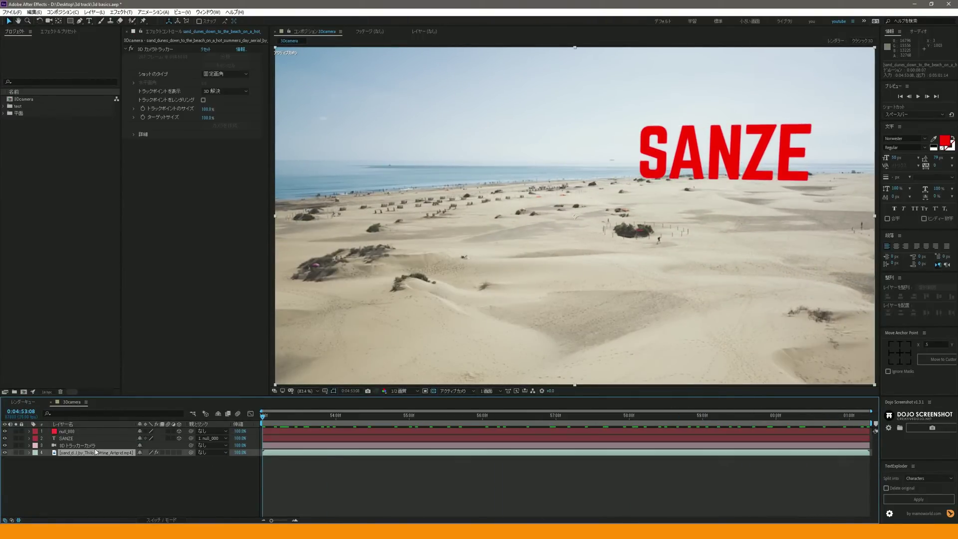
Step: Create a track null from a track point on the left beach
{"action": "key", "text": "space"}
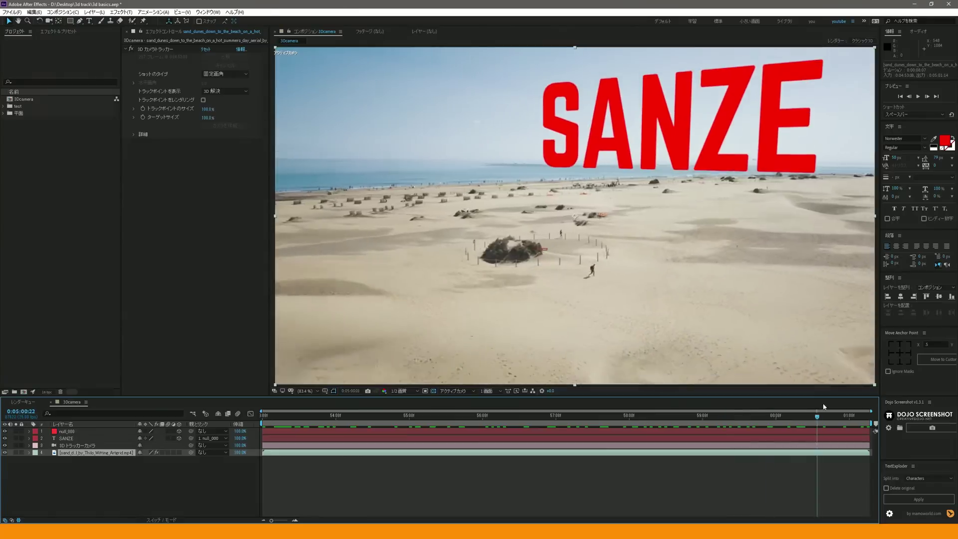
{"action": "key", "text": "space"}
{"action": "left_click", "coordinate": [157, 49]}
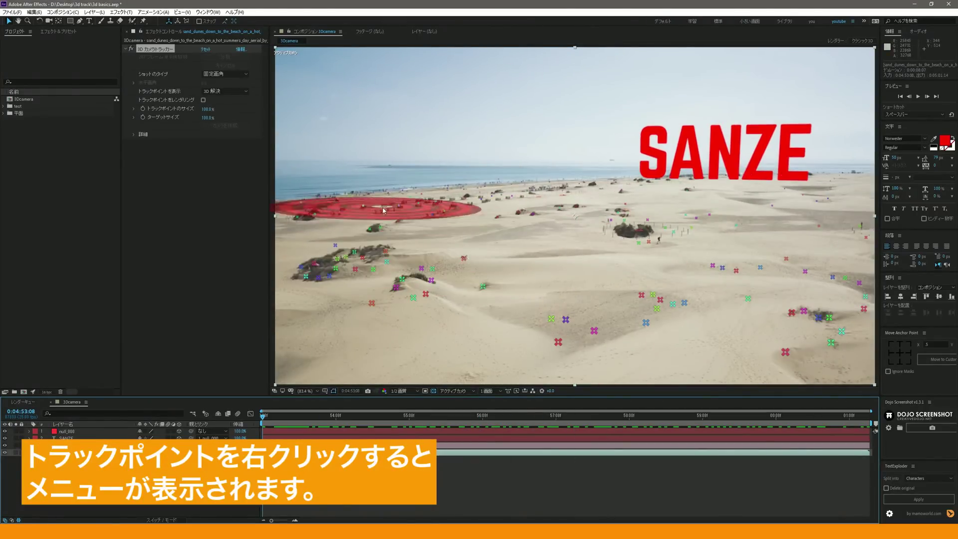
{"action": "left_click", "coordinate": [385, 211]}
{"action": "right_click", "coordinate": [385, 209]}
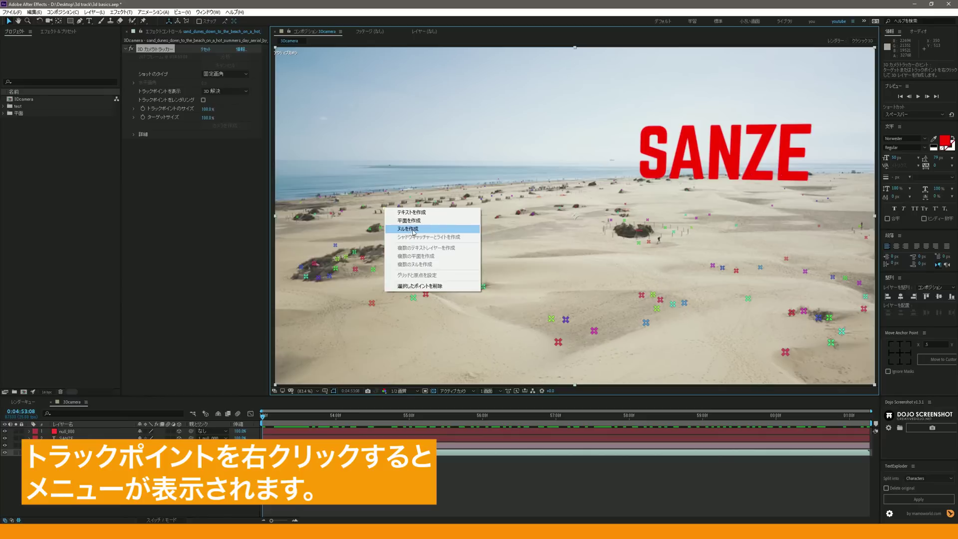
{"action": "left_click", "coordinate": [412, 232]}
Step: Rename the new track null to A
{"action": "left_click", "coordinate": [82, 441]}
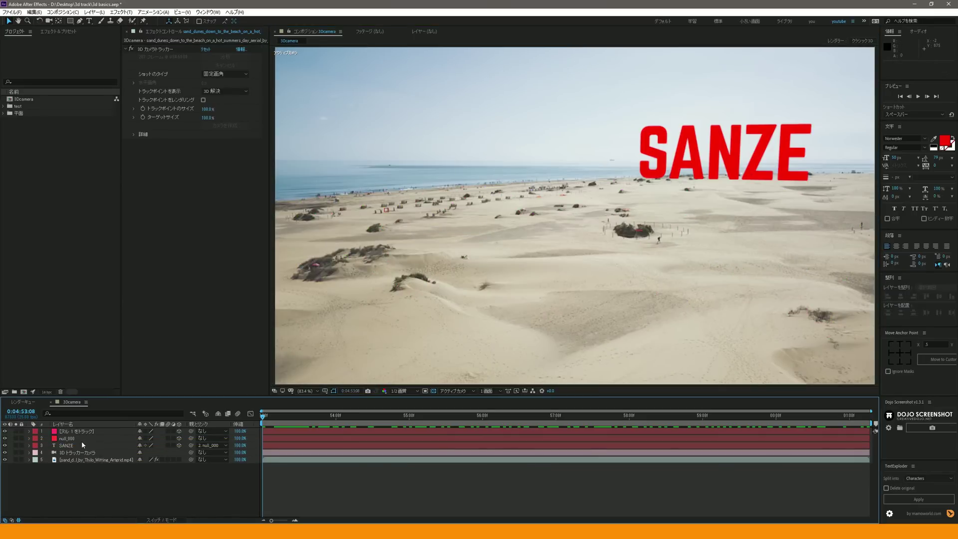
{"action": "left_click", "coordinate": [86, 433]}
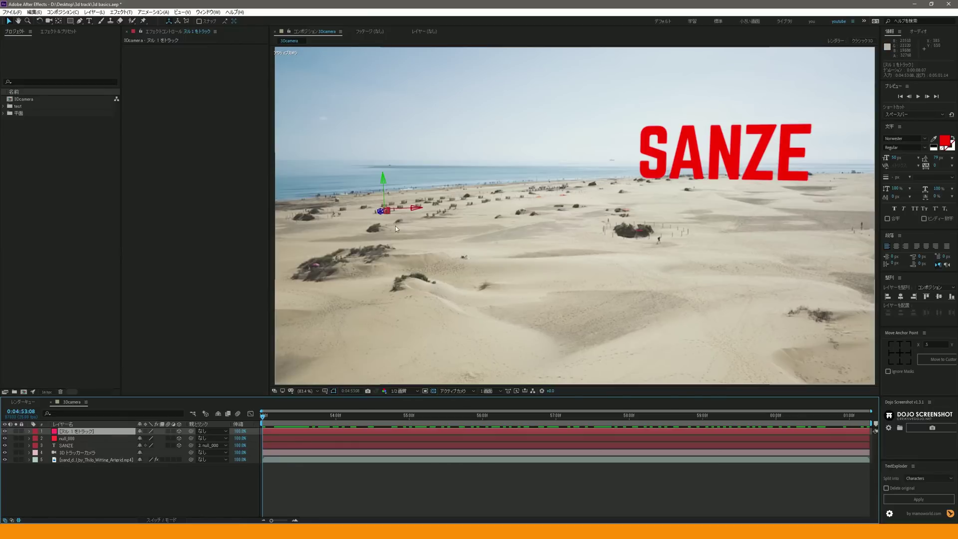
{"action": "mouse_move", "coordinate": [263, 416]}
{"action": "left_mouse_down"}
{"action": "mouse_move", "coordinate": [726, 424]}
{"action": "mouse_move", "coordinate": [263, 417]}
{"action": "left_mouse_up"}
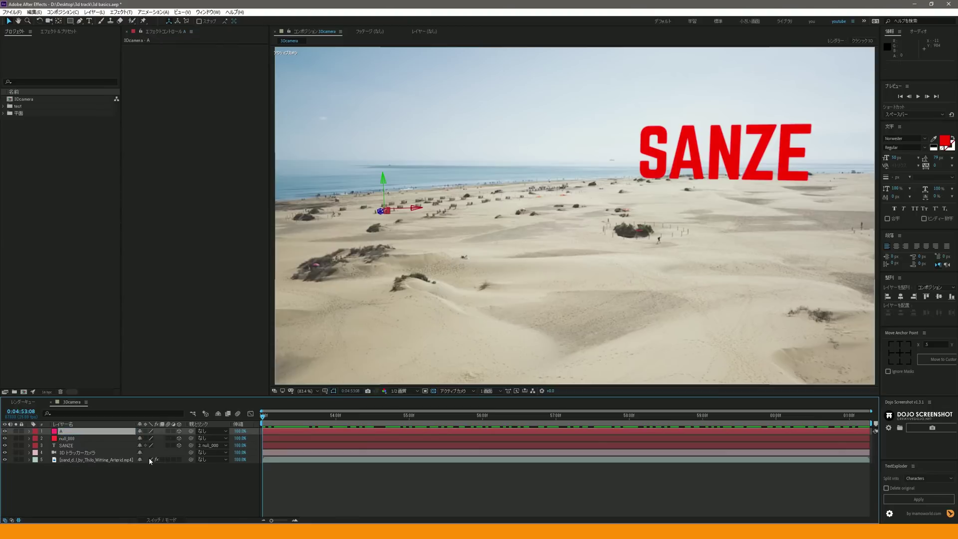
{"action": "key", "text": "Return"}
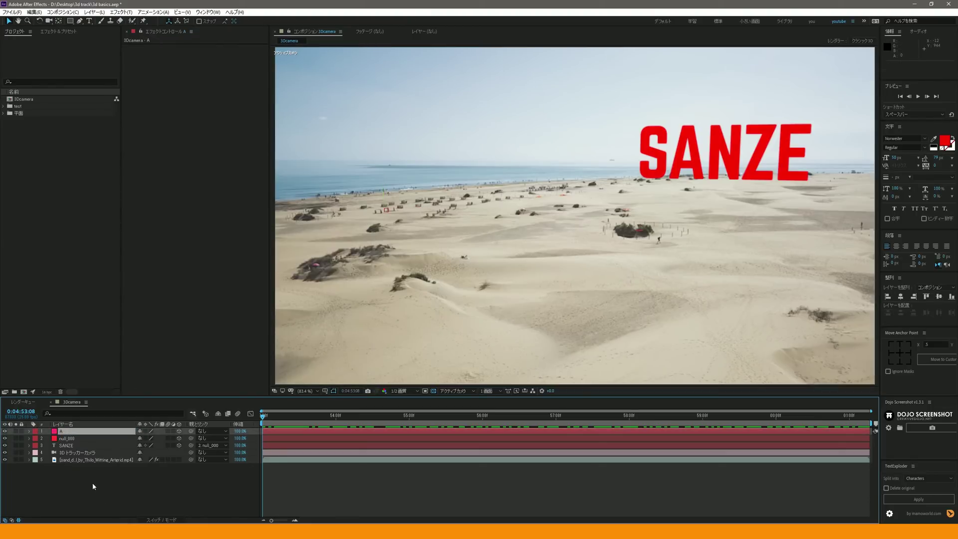
Step: Create a MOTION text layer and set its fill colour to pure blue
{"action": "left_click", "coordinate": [133, 479]}
{"action": "left_click", "coordinate": [94, 21]}
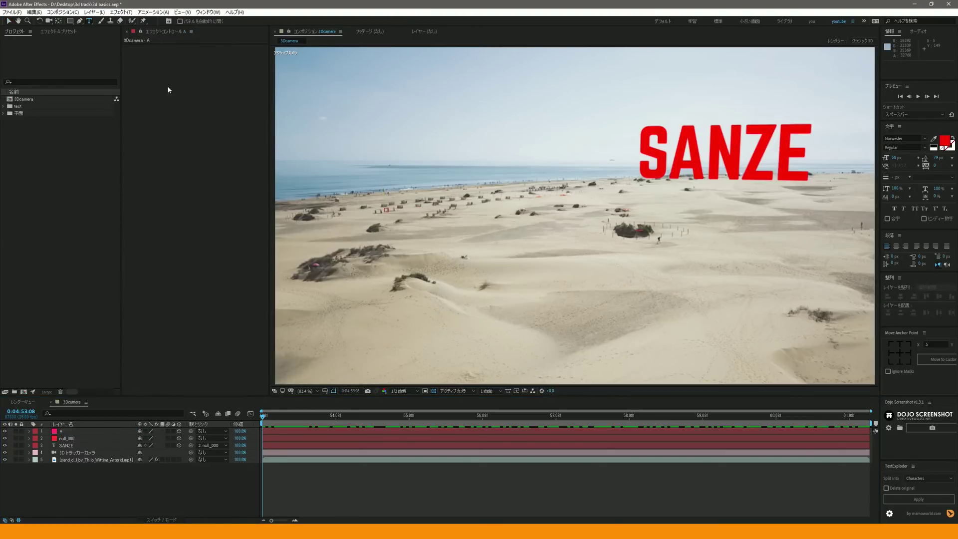
{"action": "left_click", "coordinate": [441, 197]}
{"action": "type", "text": "MOTION"}
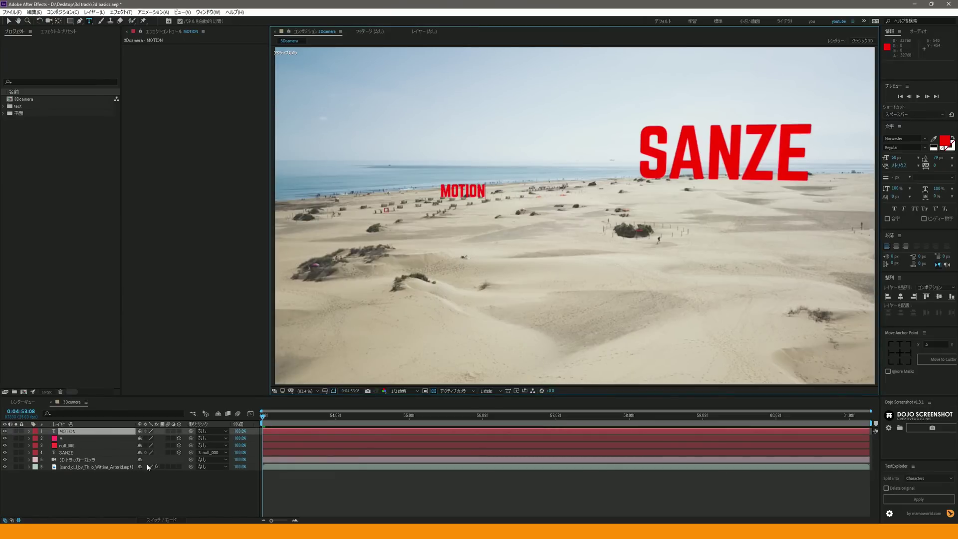
{"action": "left_click", "coordinate": [85, 431]}
{"action": "left_click", "coordinate": [945, 141]}
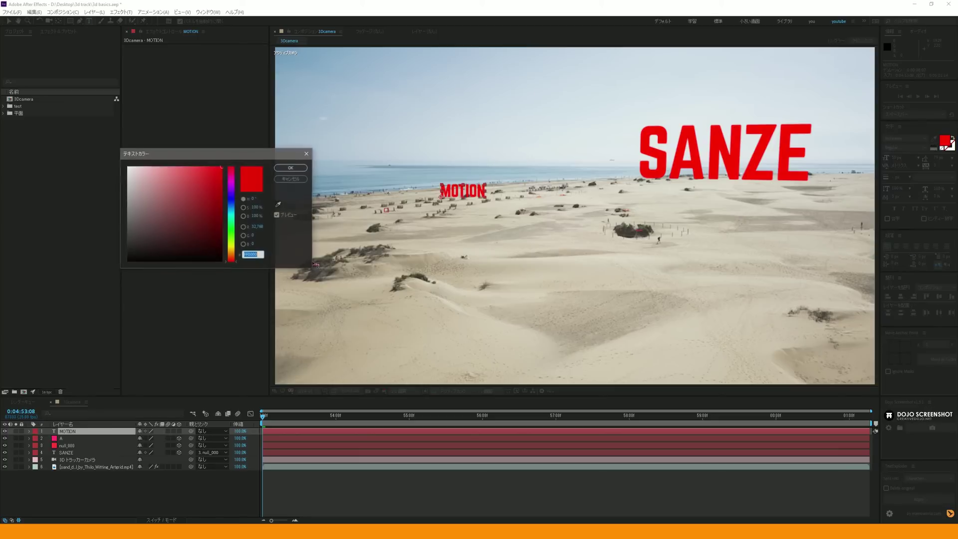
{"action": "left_click", "coordinate": [231, 198]}
{"action": "left_click_drag", "start_coordinate": [212, 171], "coordinate": [222, 167]}
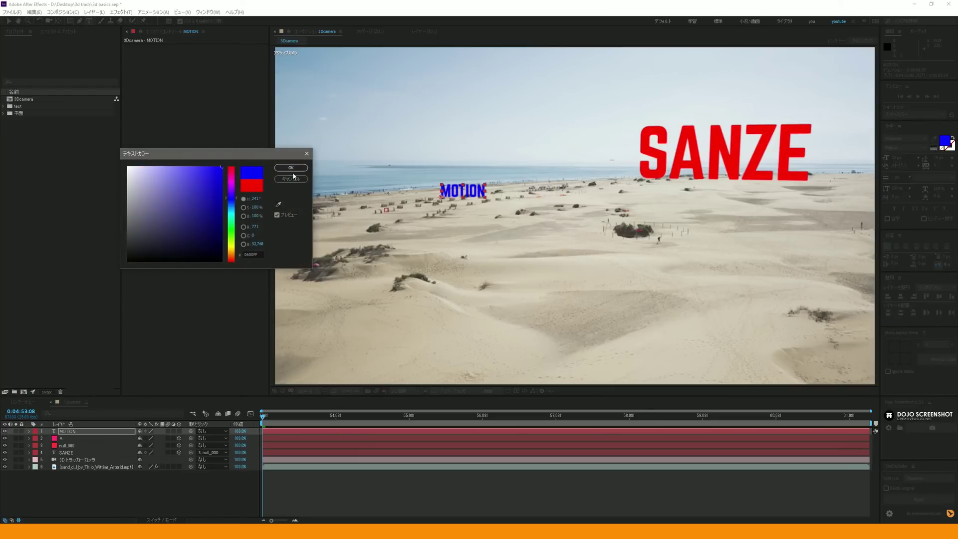
{"action": "left_click", "coordinate": [286, 168]}
Step: Make the MOTION layer 3D and parent it to layer A
{"action": "left_click", "coordinate": [75, 467]}
{"action": "left_click", "coordinate": [86, 431]}
{"action": "left_click", "coordinate": [179, 431]}
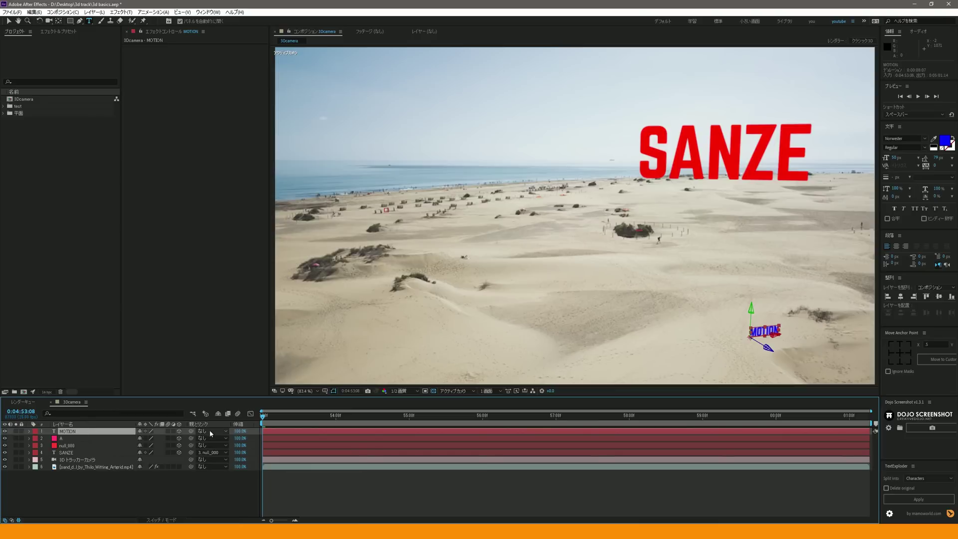
{"action": "left_click_drag", "start_coordinate": [169, 433], "coordinate": [68, 439]}
Step: Set MOTION's Position X and Y to 0
{"action": "key", "text": "p"}
{"action": "type", "text": "0"}
{"action": "key", "text": "Return"}
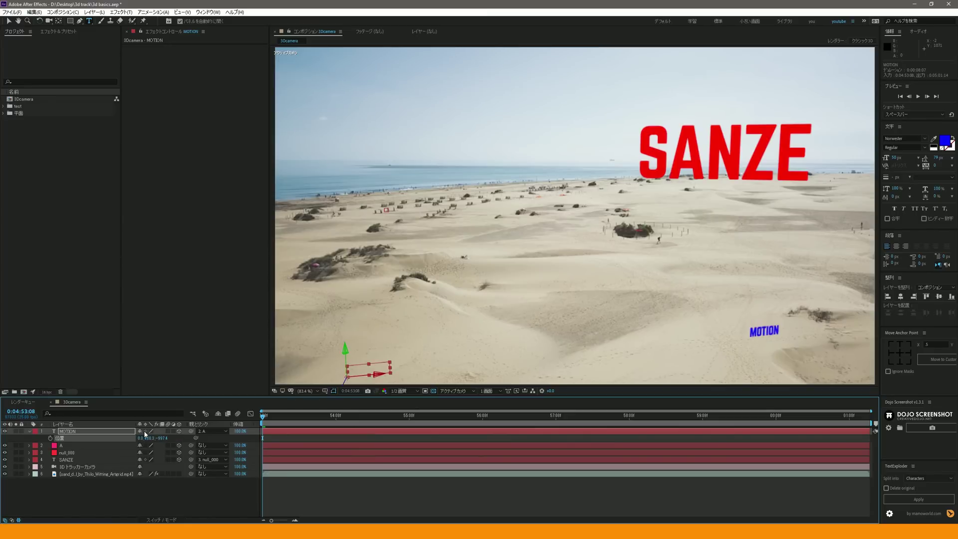
{"action": "key", "text": "Return"}
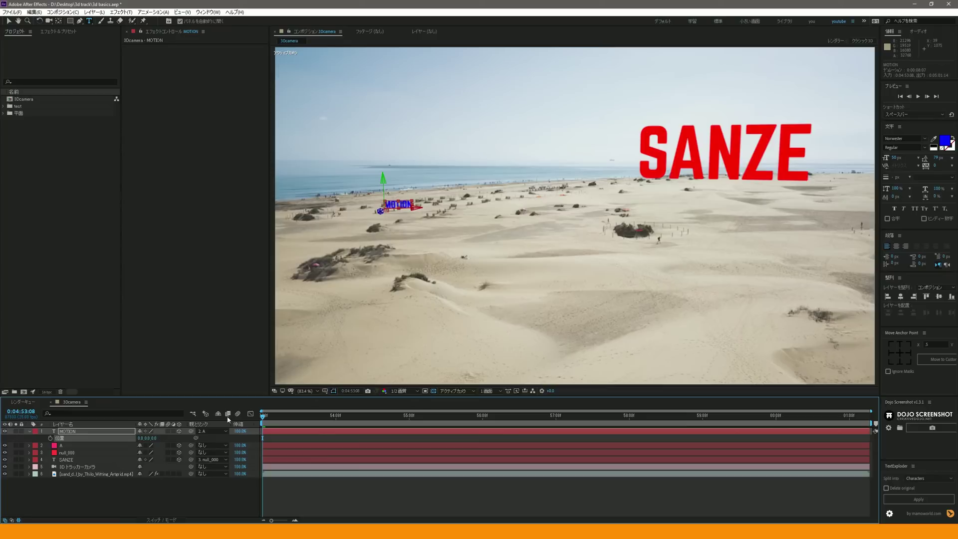
Step: Scale the MOTION text up to about 729% and preview the camera move
{"action": "left_click", "coordinate": [83, 433]}
{"action": "key", "text": "v"}
{"action": "left_click_drag", "start_coordinate": [413, 202], "coordinate": [630, 120]}
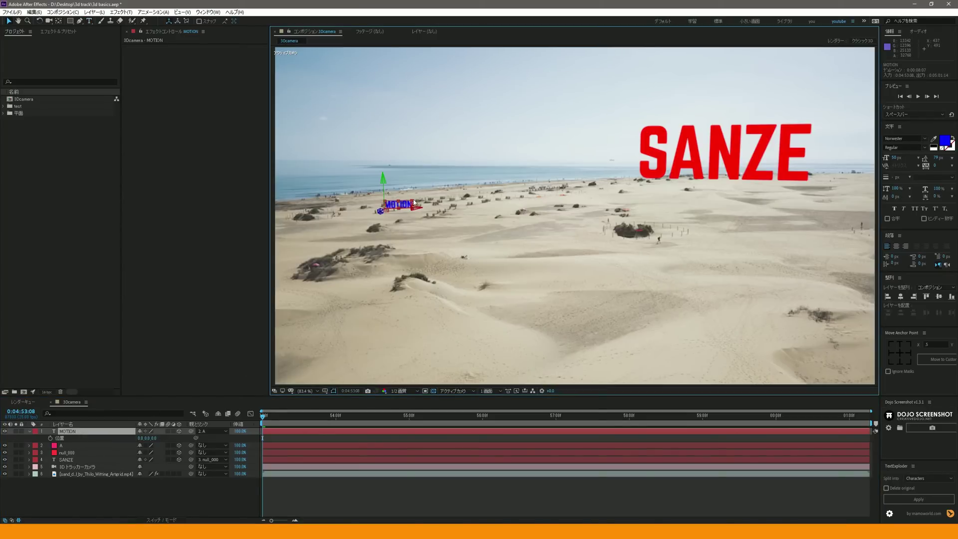
{"action": "left_click_drag", "start_coordinate": [630, 120], "coordinate": [570, 154]}
{"action": "key", "text": "space"}
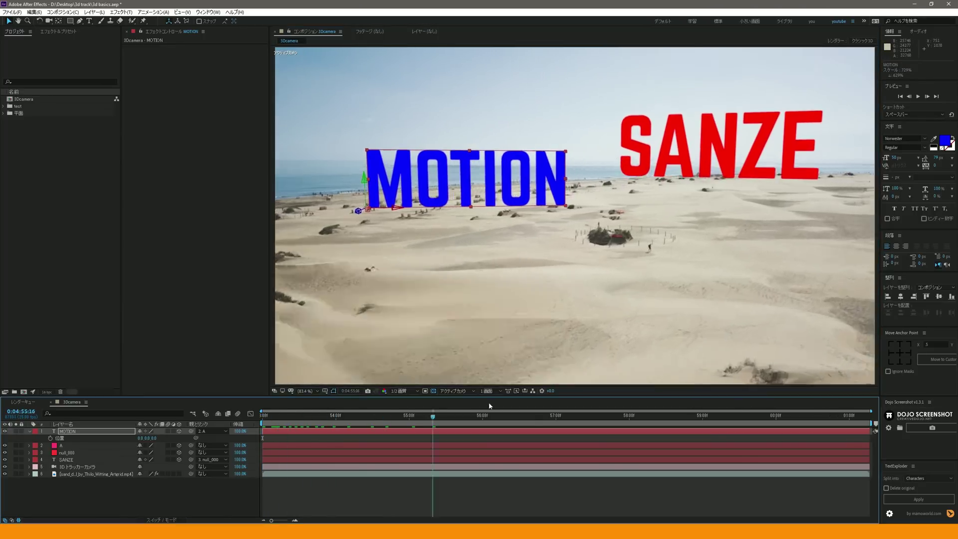
Step: Preview and scrub the camera move to confirm MOTION and SANZE stay locked, then select the sand dunes layer
{"action": "key", "text": "space"}
{"action": "key", "text": "space"}
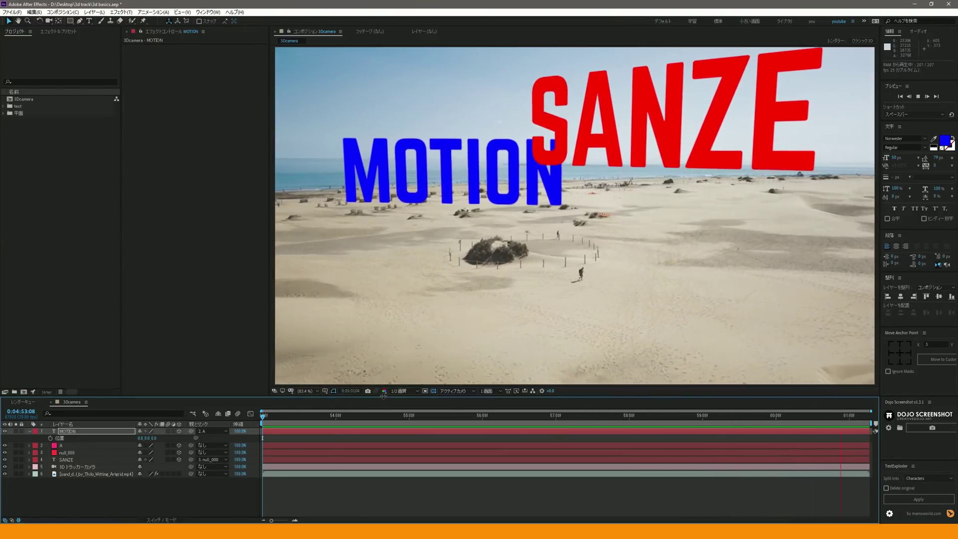
{"action": "key", "text": "space"}
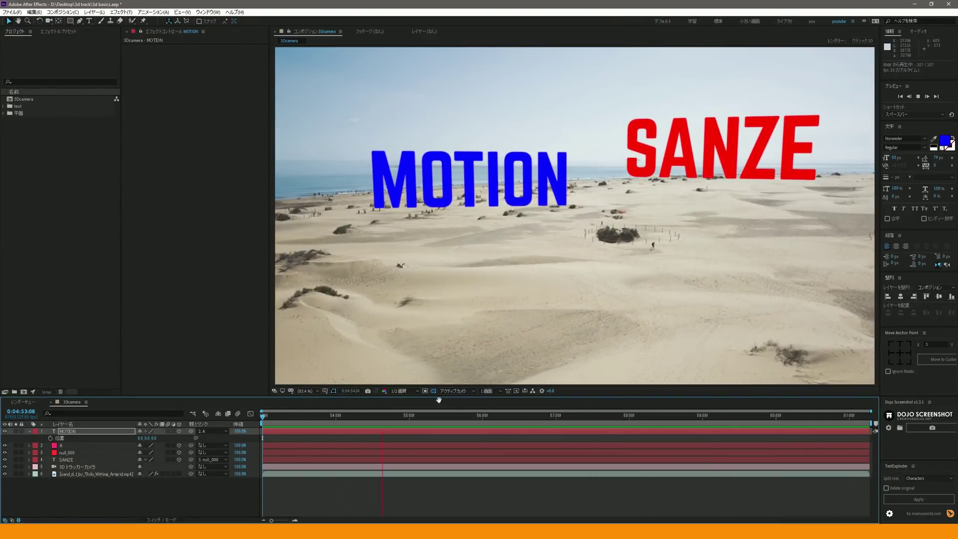
{"action": "mouse_move", "coordinate": [304, 415]}
{"action": "left_mouse_down"}
{"action": "mouse_move", "coordinate": [661, 410]}
{"action": "mouse_move", "coordinate": [300, 402]}
{"action": "left_mouse_up"}
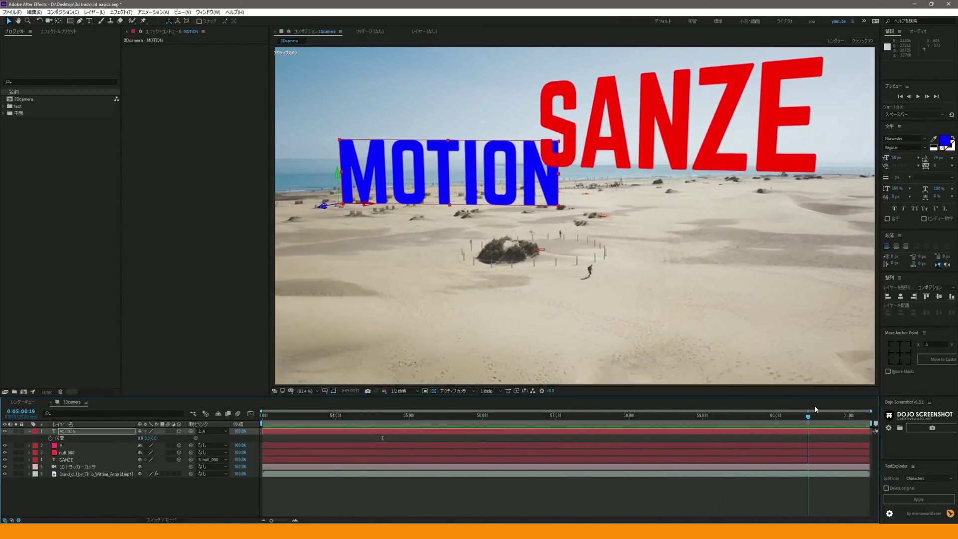
{"action": "key", "text": "space"}
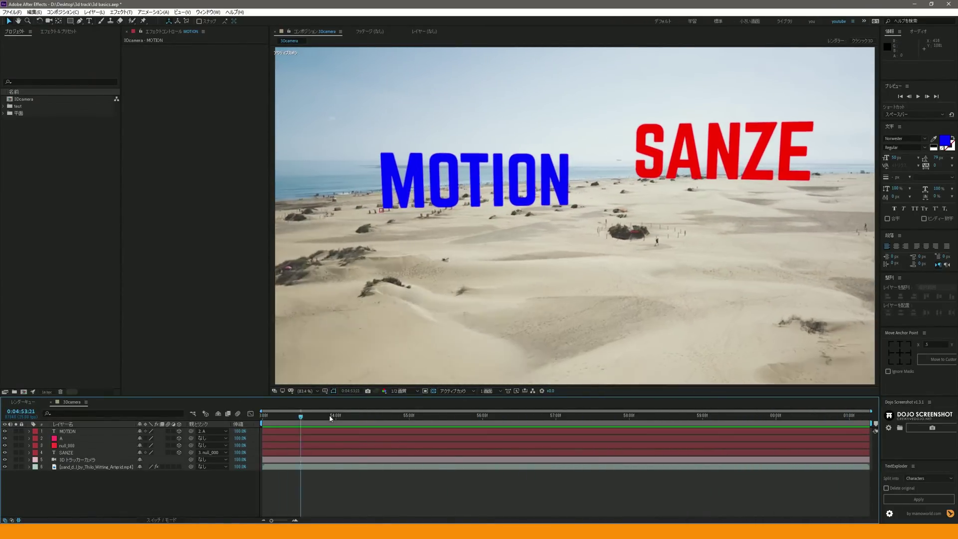
{"action": "left_click", "coordinate": [85, 467]}
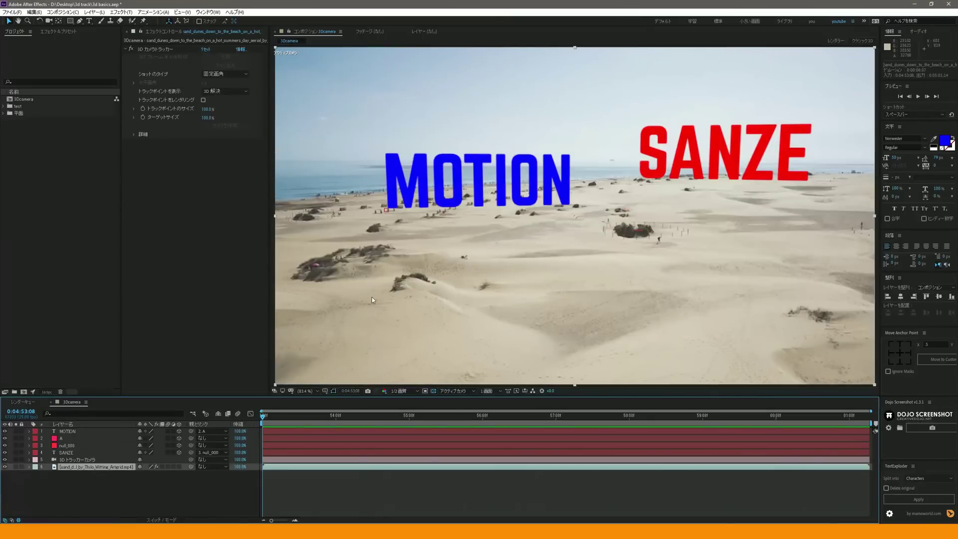
Step: Create a 3D text layer from a track point on the sand via the 3D Camera Tracker
{"action": "left_click", "coordinate": [168, 50]}
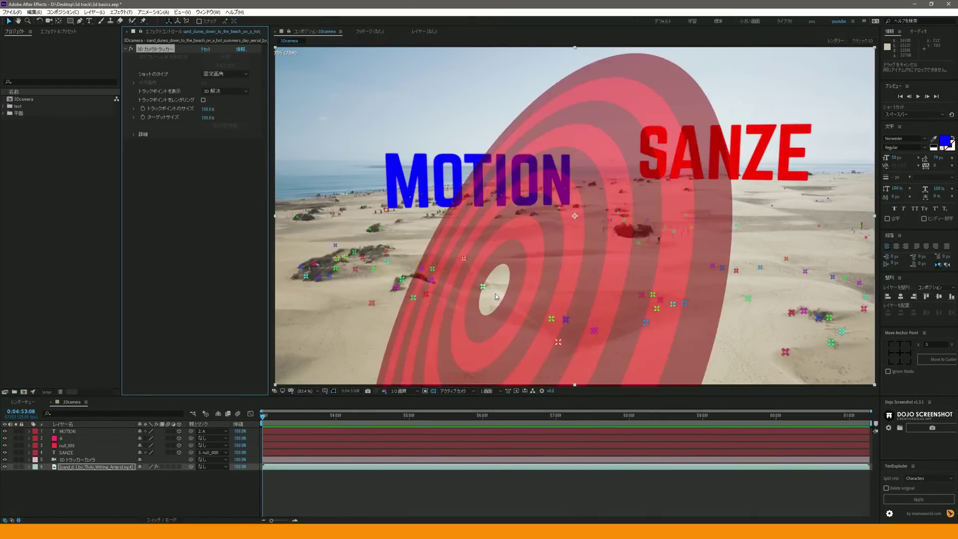
{"action": "left_click", "coordinate": [483, 290]}
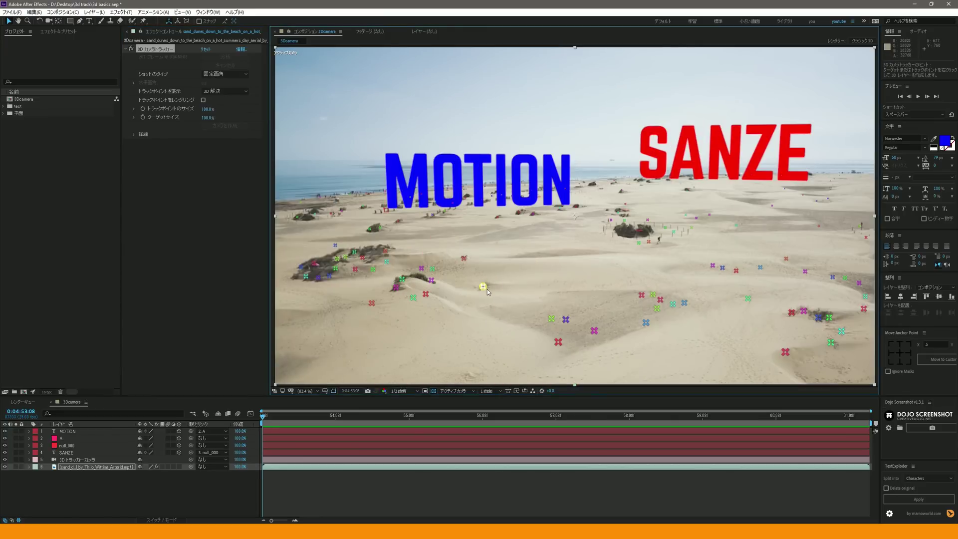
{"action": "right_click", "coordinate": [483, 288]}
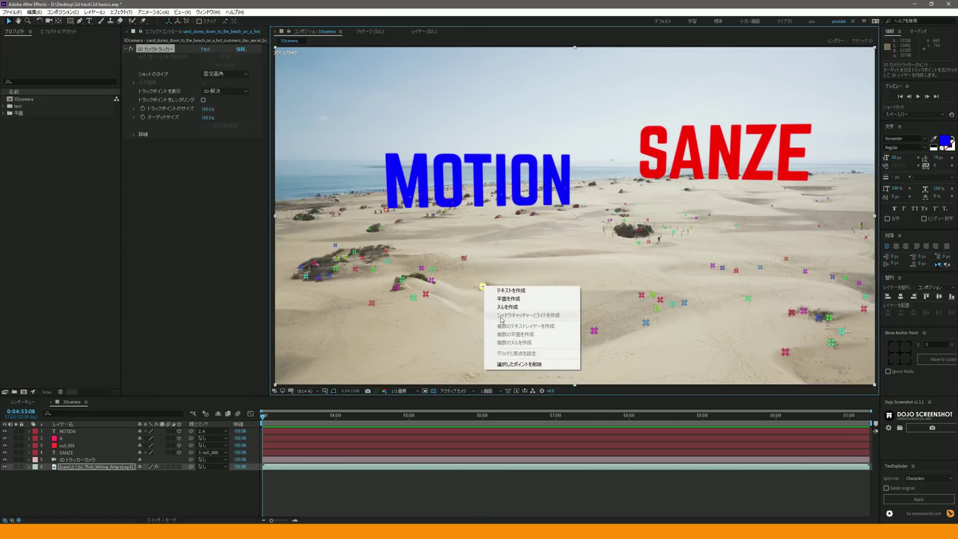
{"action": "left_click", "coordinate": [520, 291]}
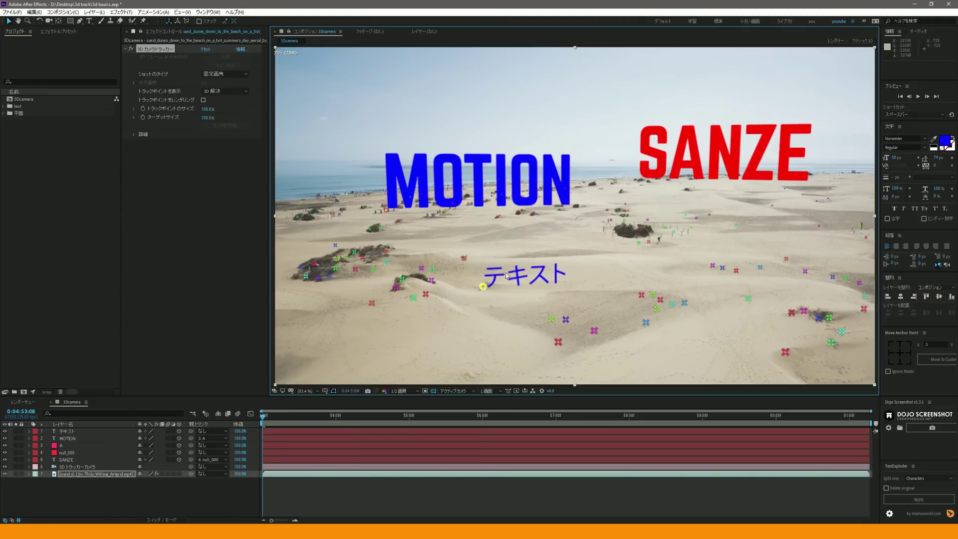
Step: Hide the track points and check the new テキスト layer's position
{"action": "left_click", "coordinate": [94, 474]}
{"action": "left_click", "coordinate": [80, 432]}
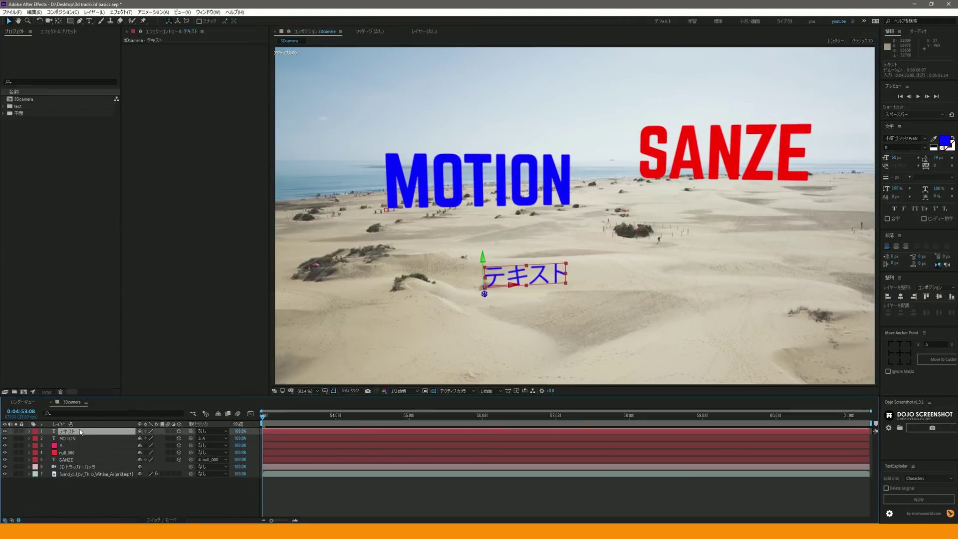
{"action": "key", "text": "p"}
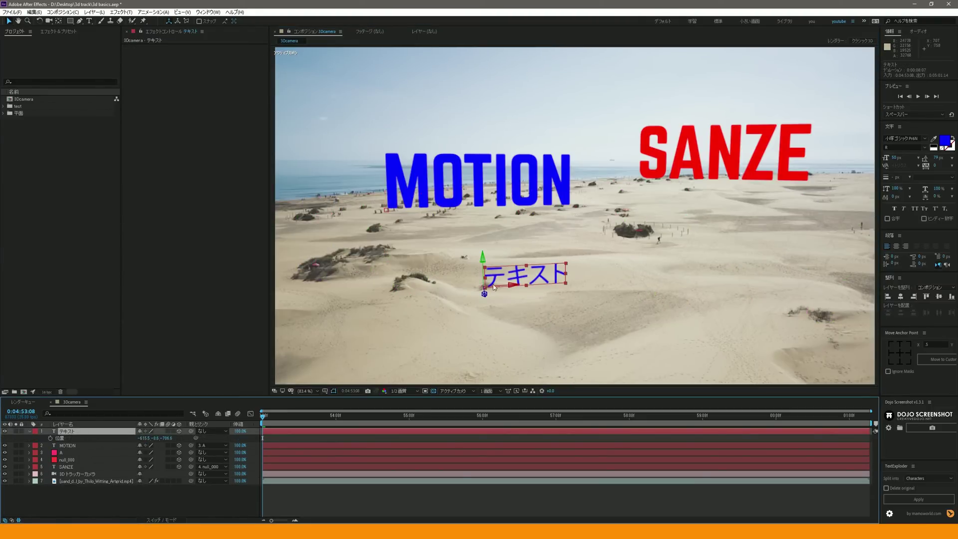
{"action": "left_click", "coordinate": [29, 432]}
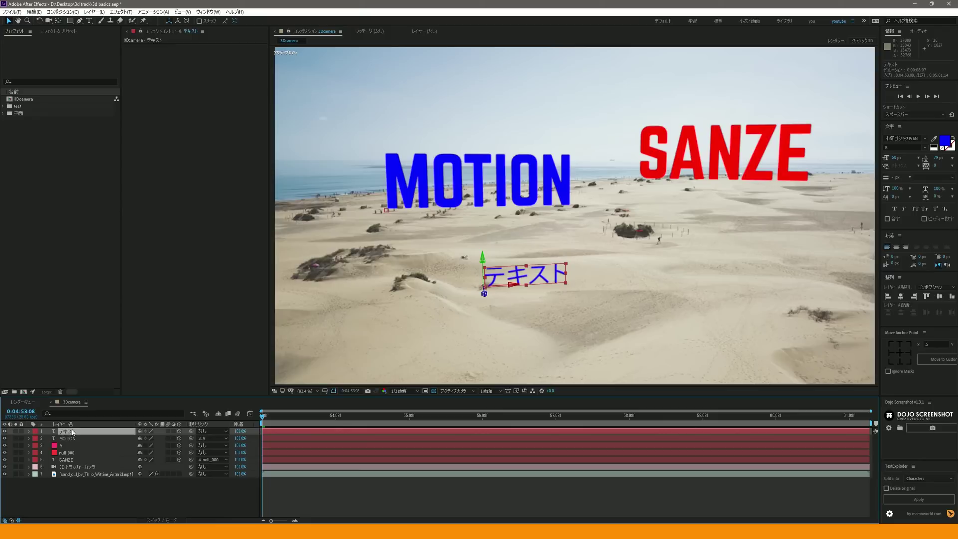
Step: Change the tracked テキスト text to '3Dcamera' and preview it staying anchored on the dune
{"action": "double_click", "coordinate": [522, 270]}
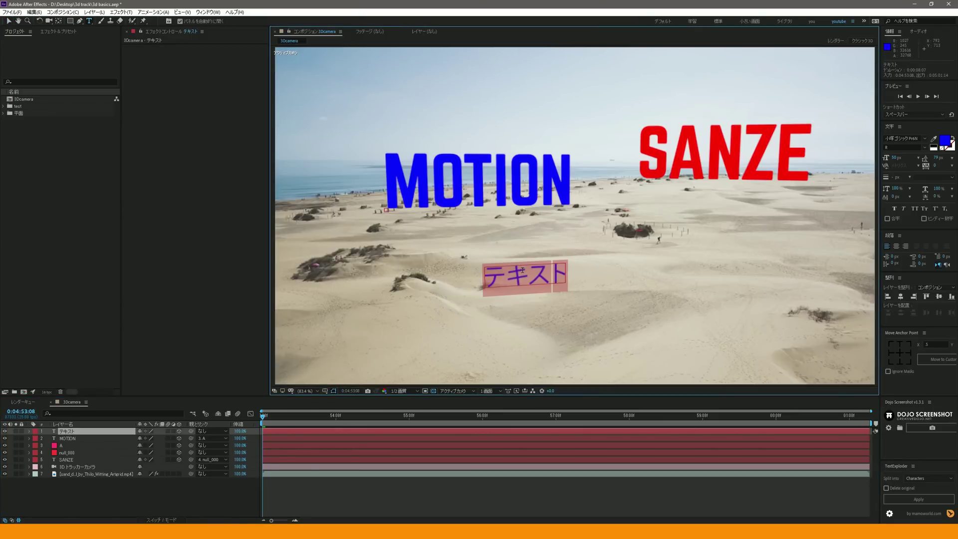
{"action": "type", "text": "3Dcamera"}
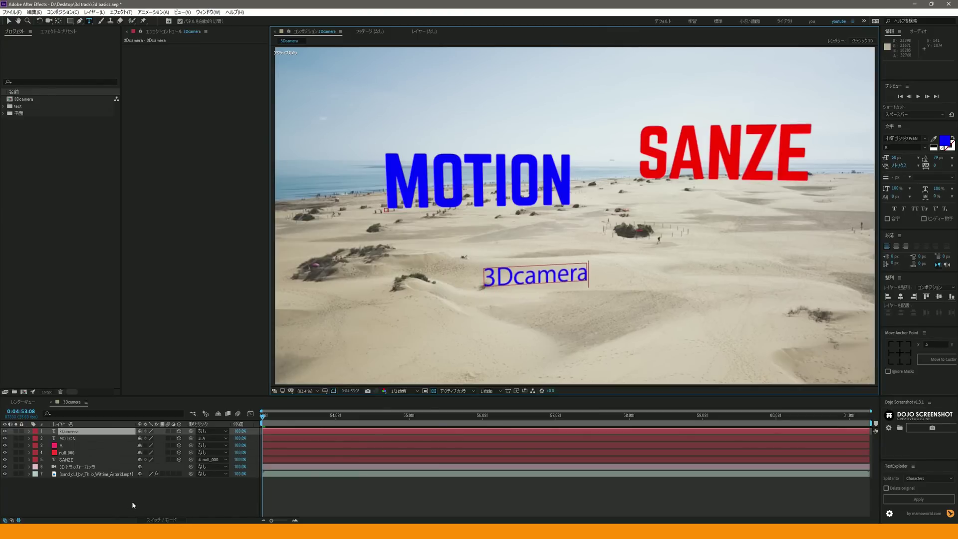
{"action": "left_click", "coordinate": [132, 505]}
{"action": "key", "text": "space"}
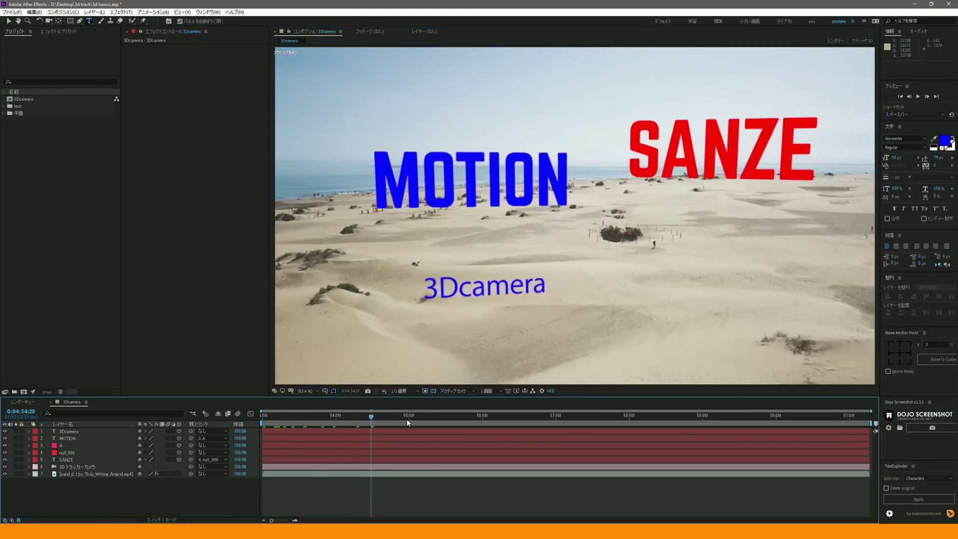
{"action": "key", "text": "space"}
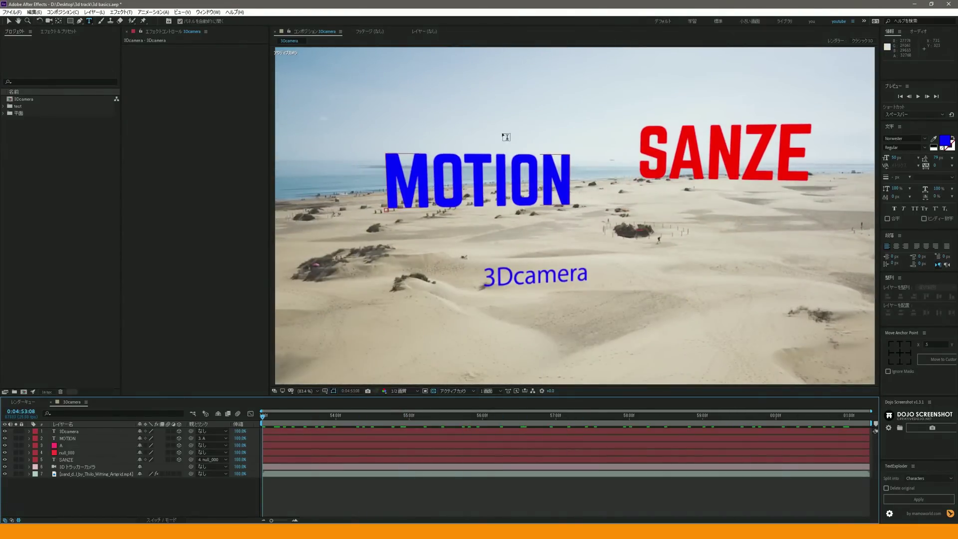
Step: Duplicate the MOTION text, move the copy above it, and retype it as 'GRAPHIC'
{"action": "key", "text": "v"}
{"action": "left_click", "coordinate": [76, 439]}
{"action": "left_click", "coordinate": [507, 175]}
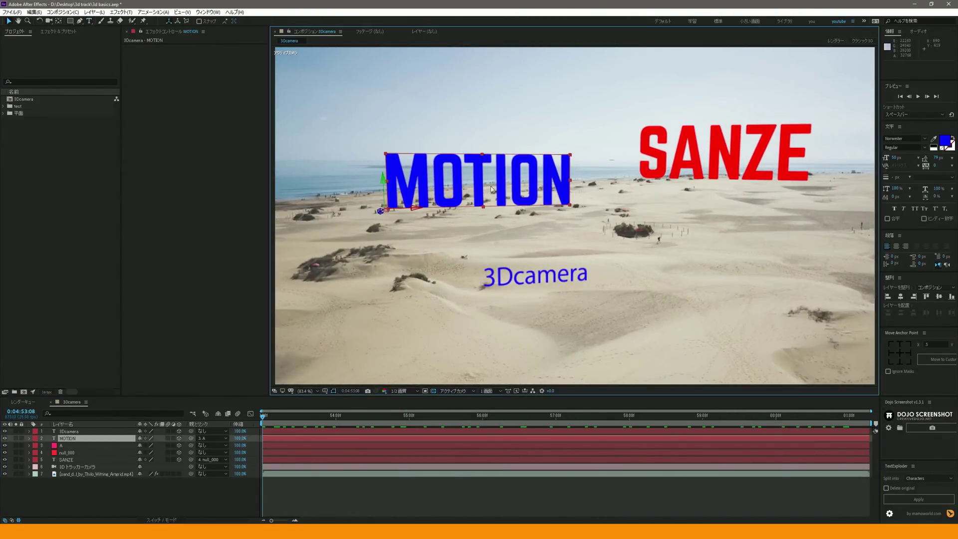
{"action": "key", "text": "ctrl+d"}
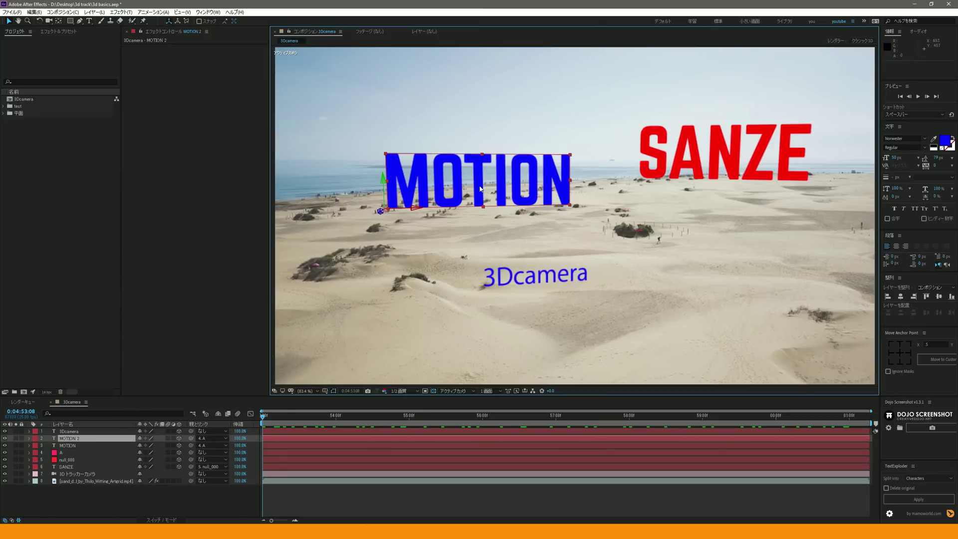
{"action": "left_click_drag", "start_coordinate": [504, 175], "coordinate": [504, 104]}
{"action": "double_click", "coordinate": [491, 112]}
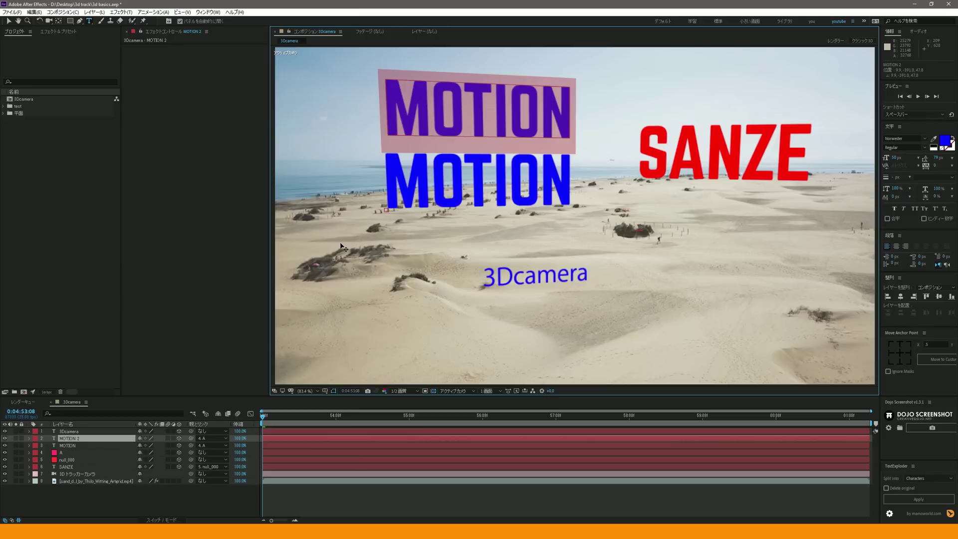
{"action": "type", "text": "Gra"}
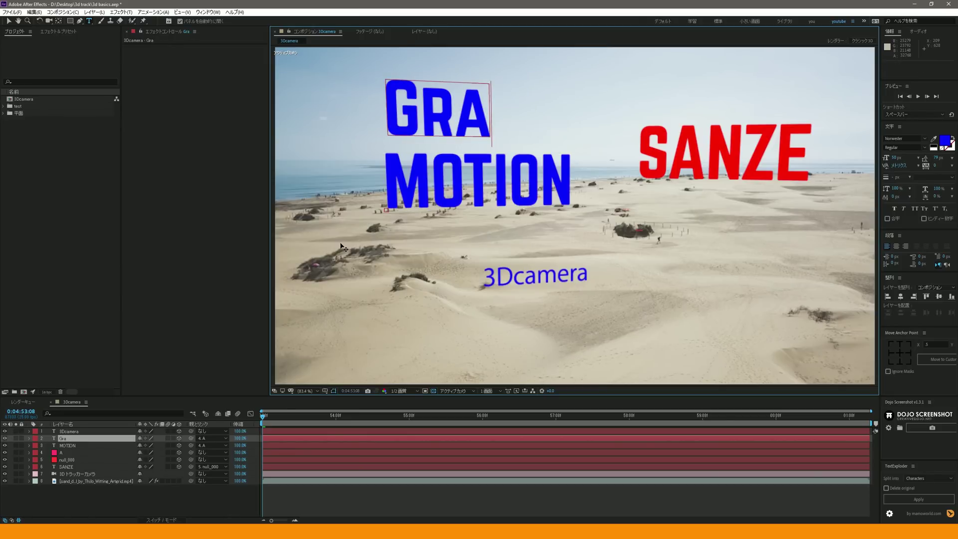
{"action": "type", "text": "hic"}
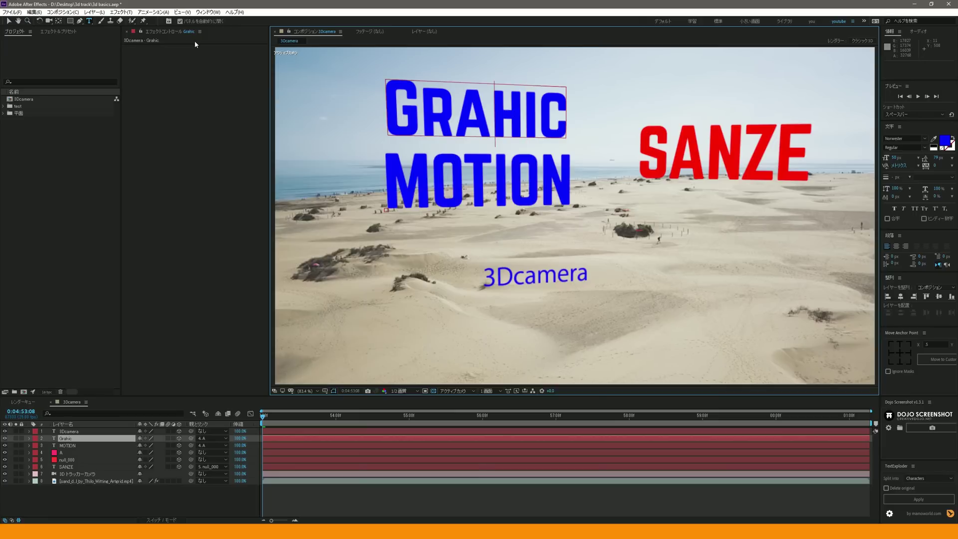
{"action": "type", "text": "p"}
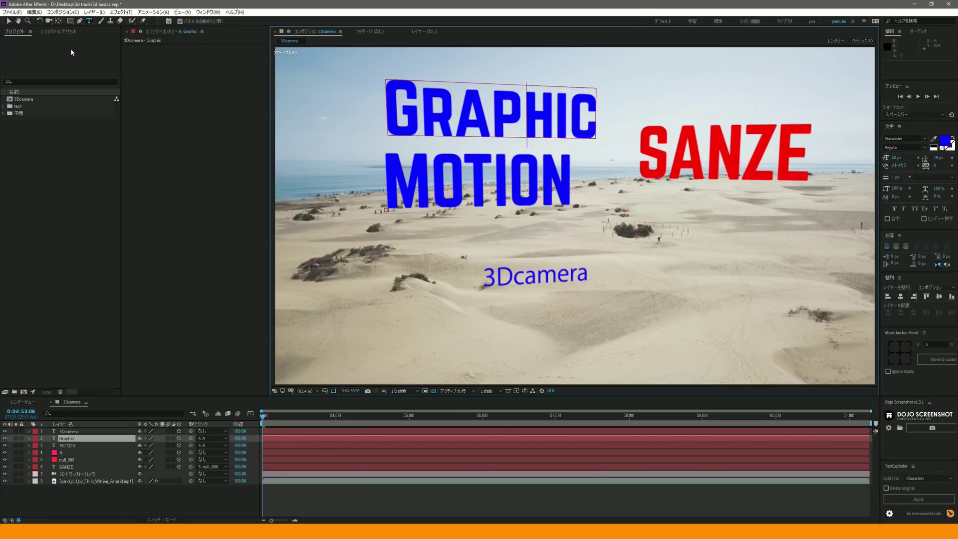
{"action": "left_click", "coordinate": [9, 22]}
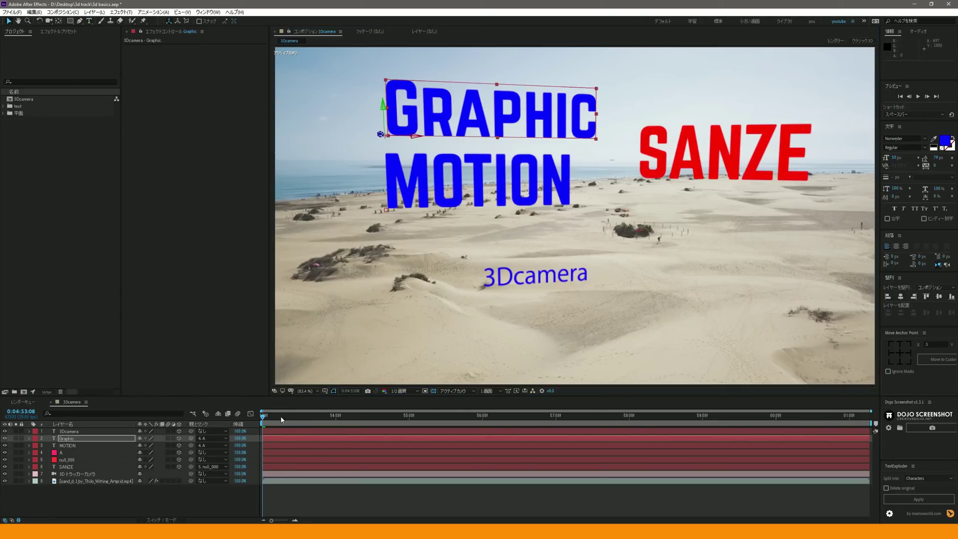
Step: Preview the tracked camera move with the new GRAPHIC title, then return to the start
{"action": "key", "text": "space"}
{"action": "key", "text": "space"}
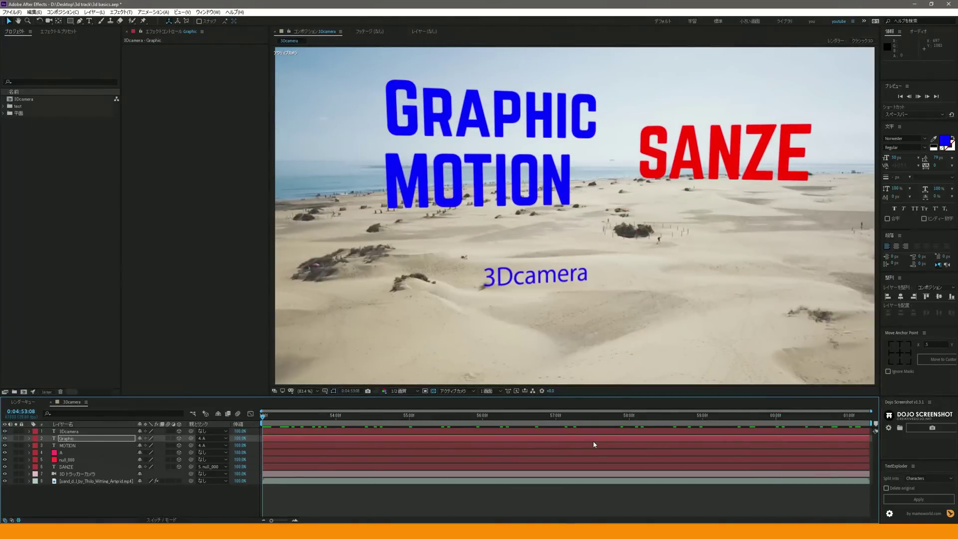
{"action": "key", "text": "space"}
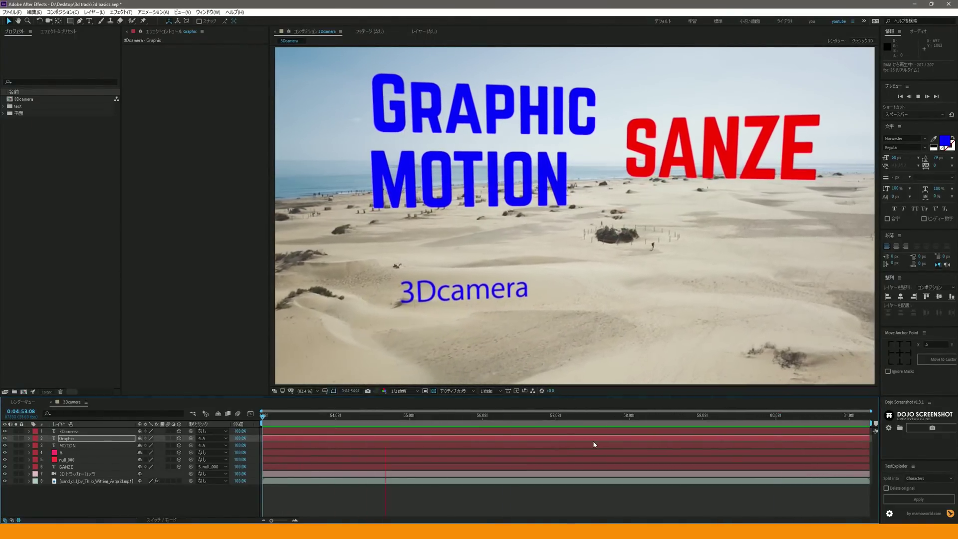
{"action": "key", "text": "space"}
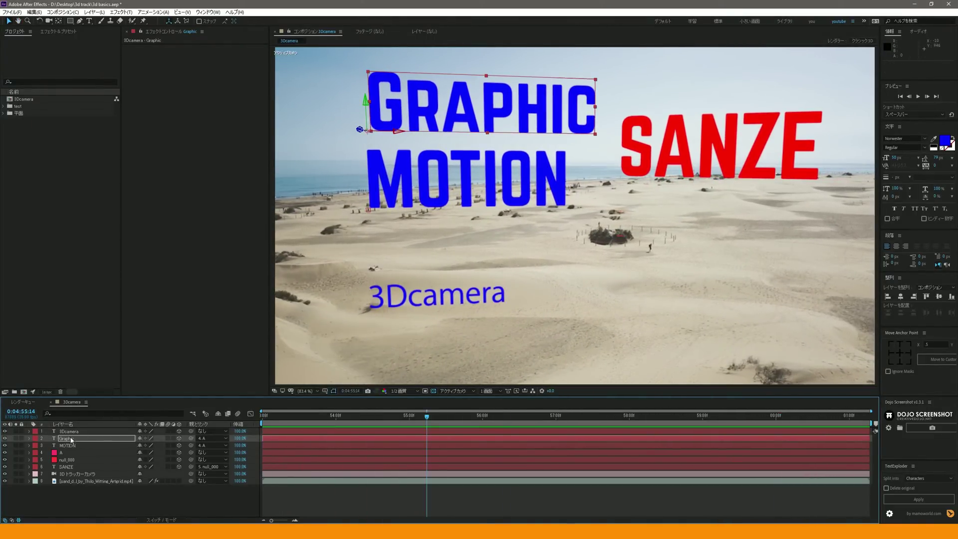
{"action": "key", "text": "space"}
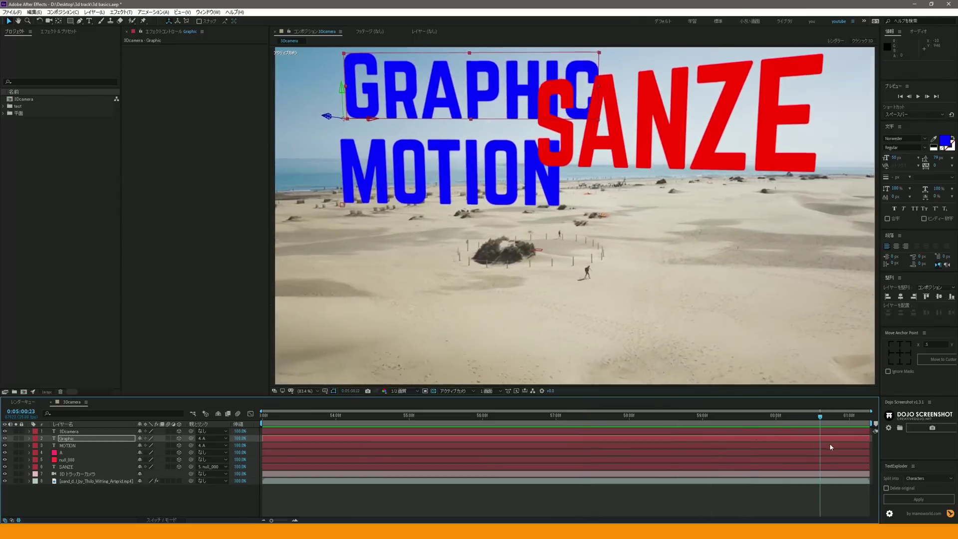
{"action": "key", "text": "Home"}
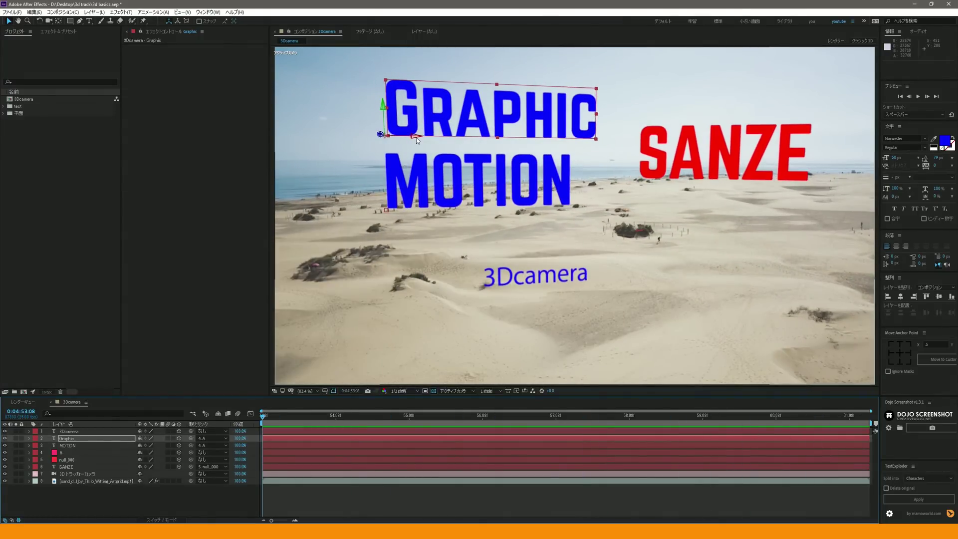
Step: Nudge the GRAPHIC text slightly left, preview again, and select the beach footage layer
{"action": "left_click_drag", "start_coordinate": [417, 141], "coordinate": [406, 142]}
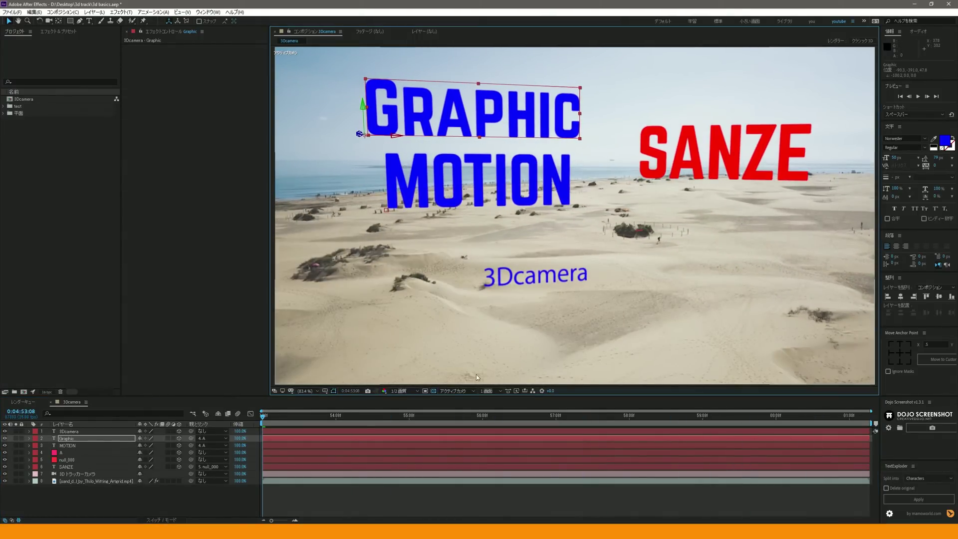
{"action": "key", "text": "space"}
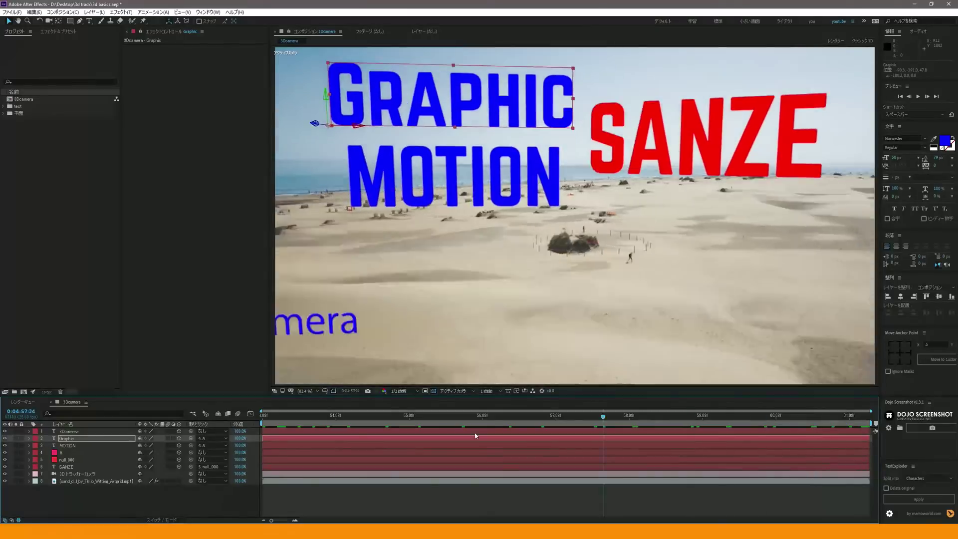
{"action": "key", "text": "space"}
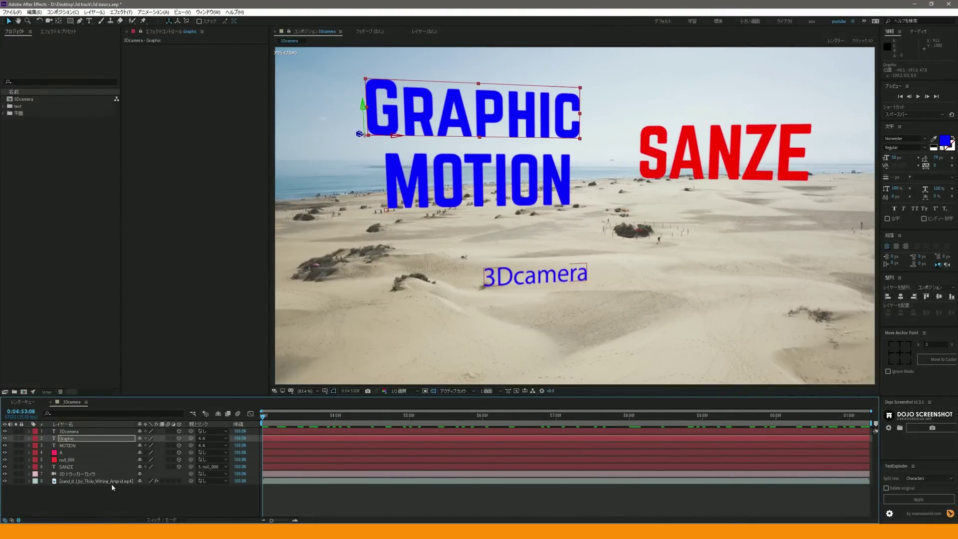
{"action": "left_click", "coordinate": [83, 489]}
{"action": "left_click", "coordinate": [84, 482]}
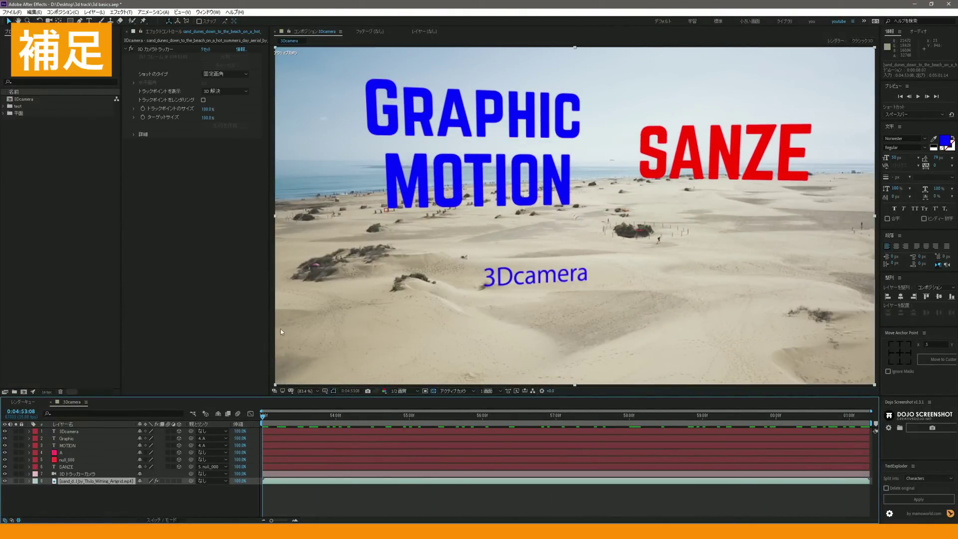
Step: Play and scrub the footage with the camera tracker's track points visible, then hide them
{"action": "left_click", "coordinate": [159, 50]}
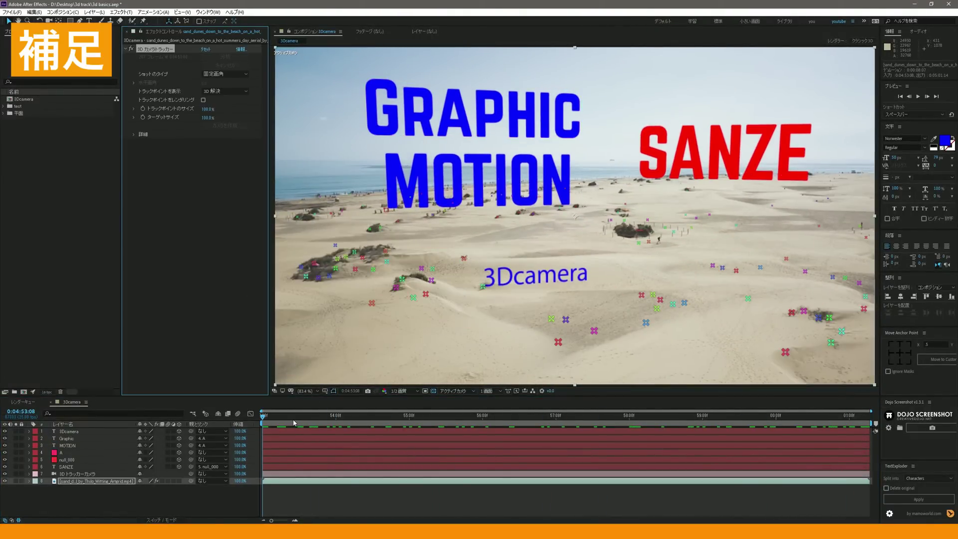
{"action": "key", "text": "space"}
{"action": "key", "text": "space"}
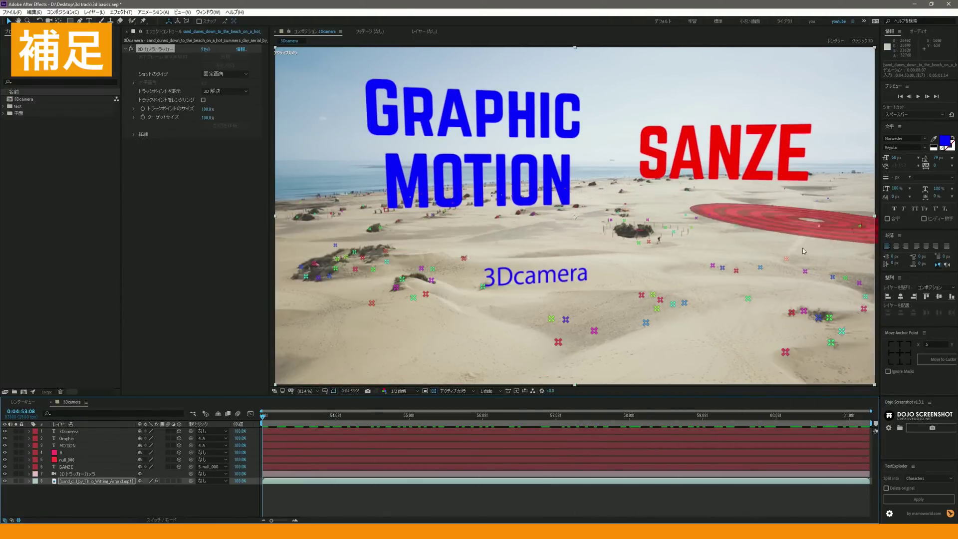
{"action": "mouse_move", "coordinate": [379, 414]}
{"action": "left_mouse_down"}
{"action": "mouse_move", "coordinate": [890, 409]}
{"action": "mouse_move", "coordinate": [403, 459]}
{"action": "left_mouse_up"}
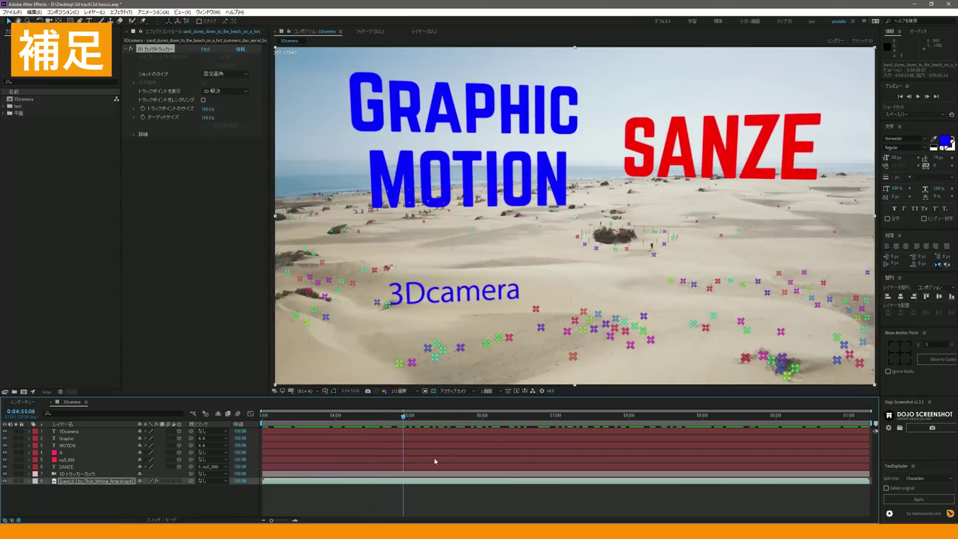
{"action": "key", "text": "Home"}
{"action": "key", "text": "ctrl+shift+a"}
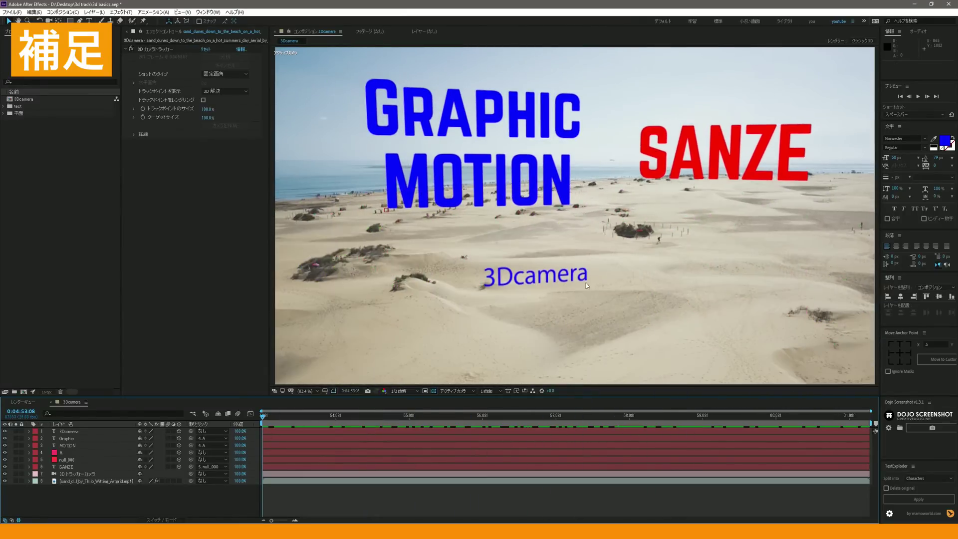
Step: Zoom the viewer to 200% and set the preview resolution to Full
{"action": "scroll", "coordinate": [664, 251], "scroll_direction": "up", "scroll_amount": 3}
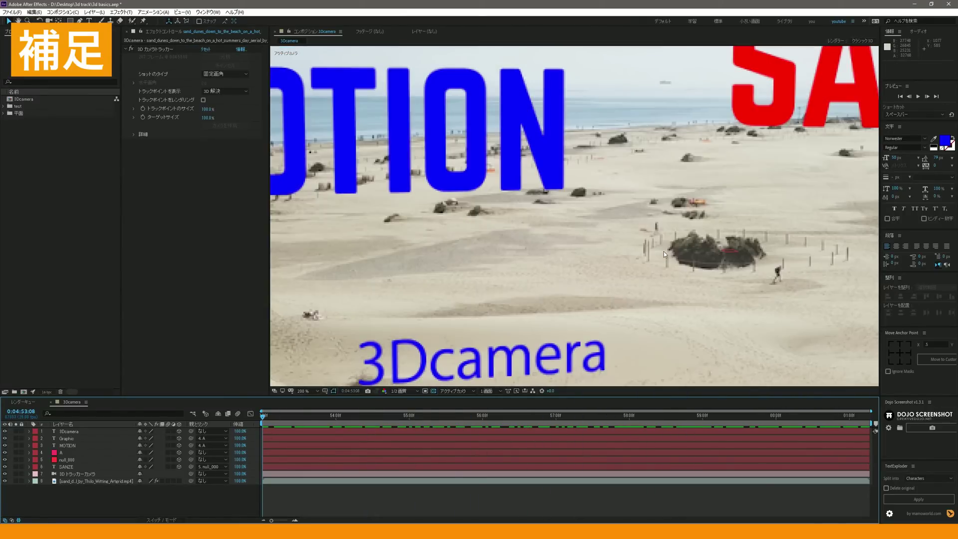
{"action": "scroll", "coordinate": [557, 325], "scroll_direction": "right", "scroll_amount": 3}
{"action": "left_click", "coordinate": [399, 391]}
{"action": "left_click", "coordinate": [403, 422]}
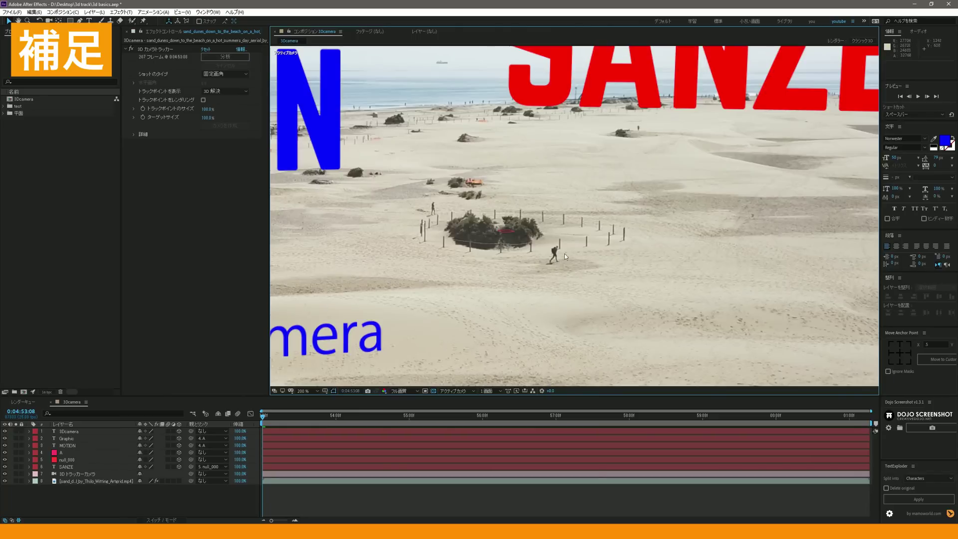
Step: Scrub through the footage to check tracking, then show the beach layer's track points again
{"action": "left_click_drag", "start_coordinate": [320, 415], "coordinate": [323, 421]}
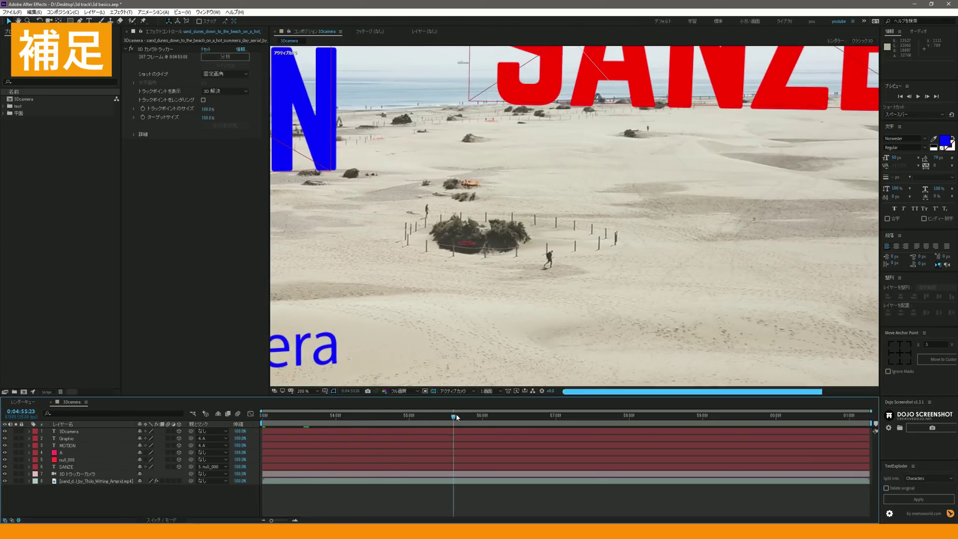
{"action": "left_click_drag", "start_coordinate": [456, 417], "coordinate": [420, 417]}
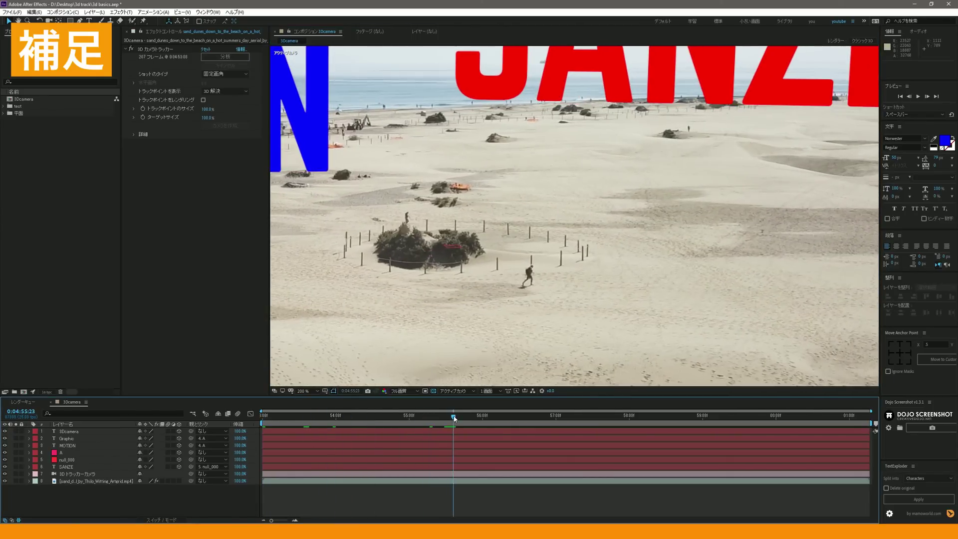
{"action": "mouse_move", "coordinate": [445, 418]}
{"action": "left_mouse_down"}
{"action": "mouse_move", "coordinate": [313, 432]}
{"action": "mouse_move", "coordinate": [311, 423]}
{"action": "left_mouse_up"}
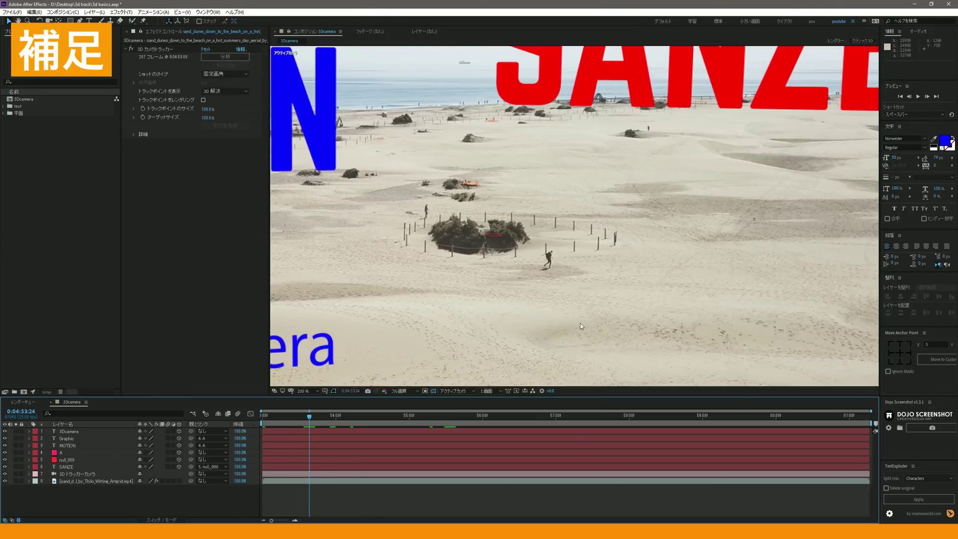
{"action": "mouse_move", "coordinate": [305, 421]}
{"action": "left_mouse_down"}
{"action": "mouse_move", "coordinate": [454, 421]}
{"action": "mouse_move", "coordinate": [192, 454]}
{"action": "left_mouse_up"}
{"action": "left_click", "coordinate": [111, 480]}
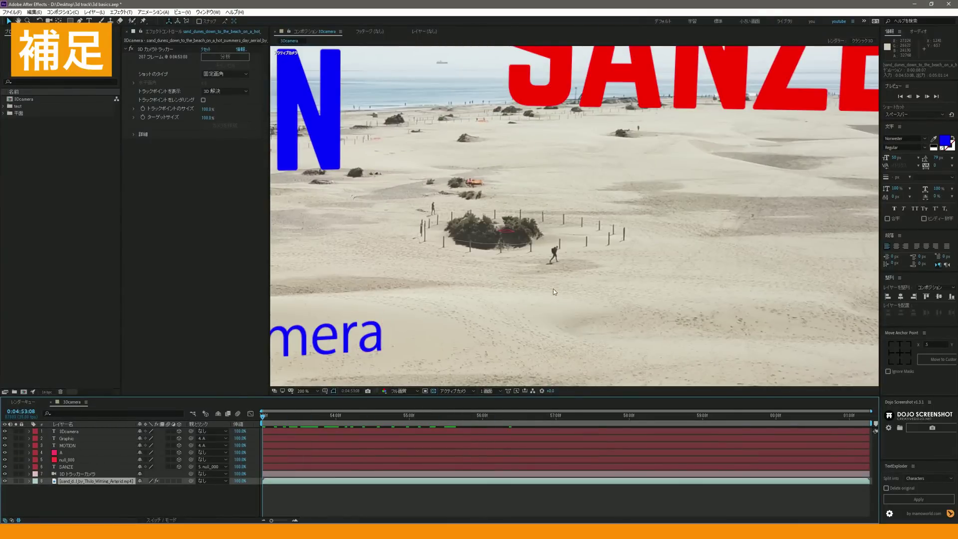
{"action": "left_click", "coordinate": [149, 49]}
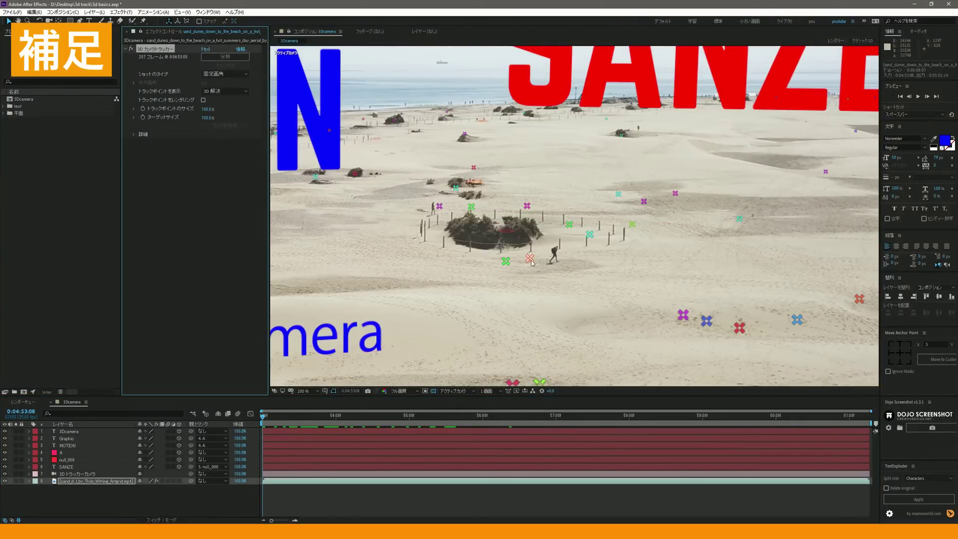
Step: At a later frame, delete the stray track point on the walking person to re-solve the camera
{"action": "mouse_move", "coordinate": [388, 424]}
{"action": "left_mouse_down"}
{"action": "mouse_move", "coordinate": [690, 416]}
{"action": "mouse_move", "coordinate": [635, 416]}
{"action": "left_mouse_up"}
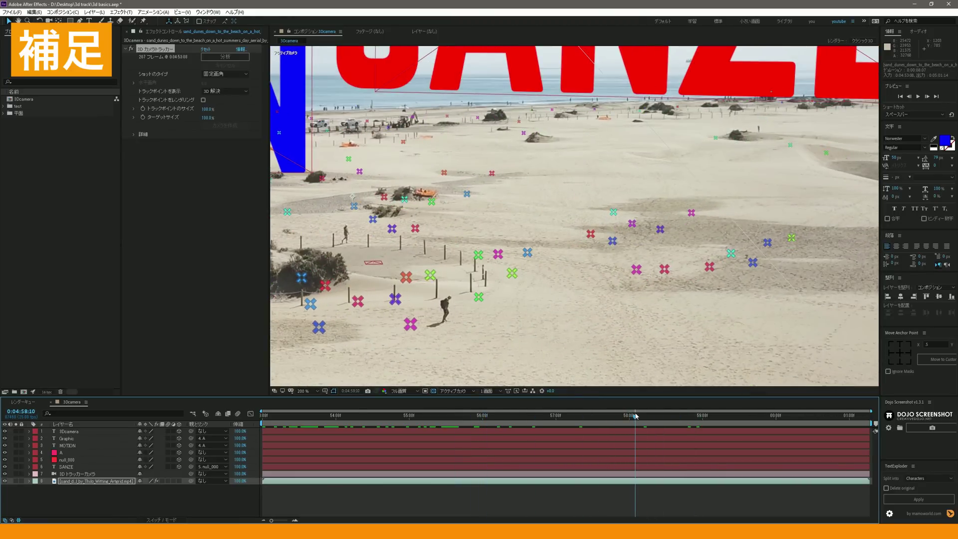
{"action": "mouse_move", "coordinate": [480, 315]}
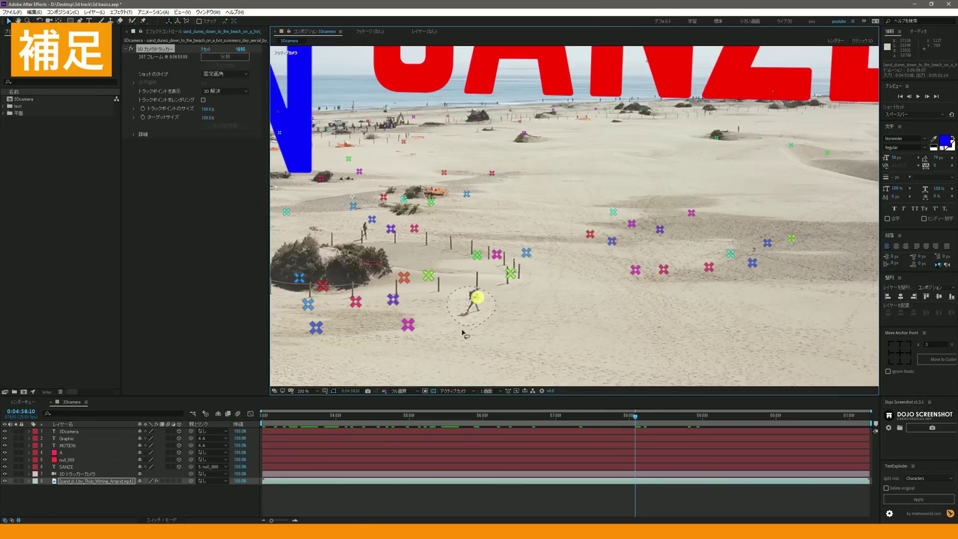
{"action": "key", "text": "Delete"}
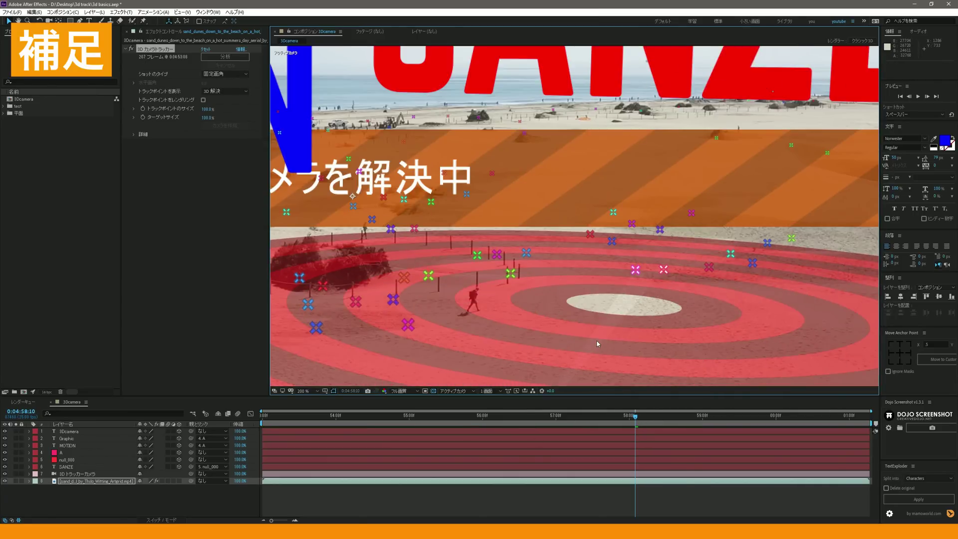
Step: Zoom the viewer back to 100% and scrub from the start to check the re-solved track
{"action": "scroll", "coordinate": [574, 331], "scroll_direction": "down", "scroll_amount": 2}
{"action": "scroll", "coordinate": [538, 250], "scroll_direction": "up", "scroll_amount": 2}
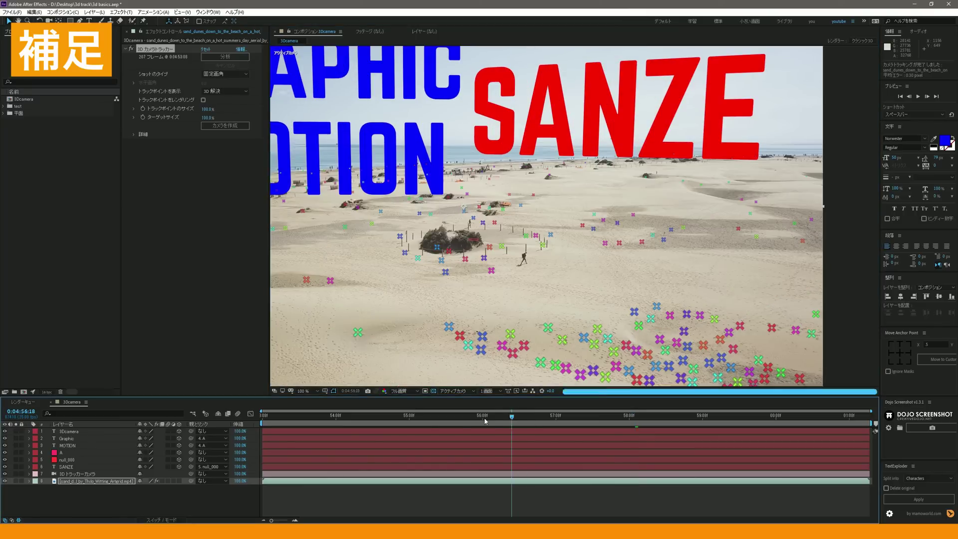
{"action": "key", "text": "Home"}
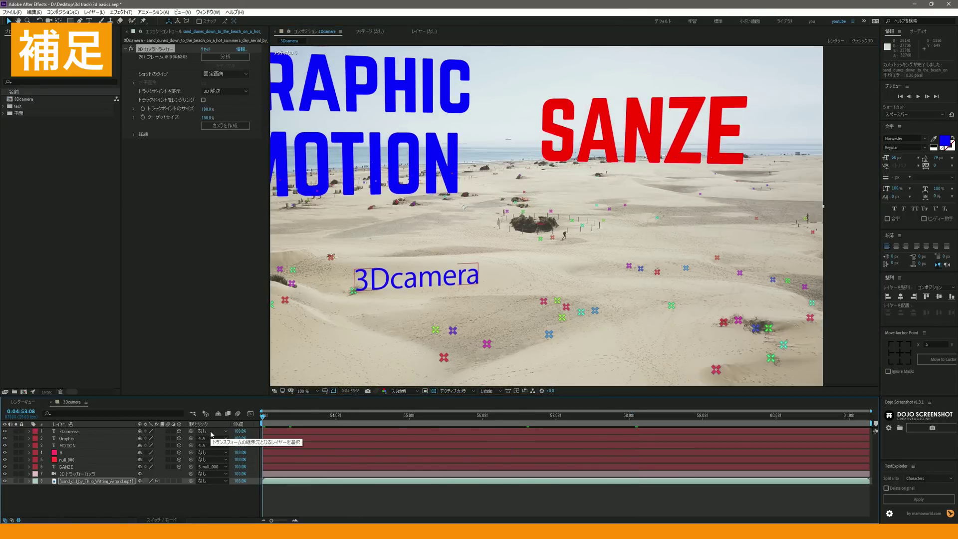
{"action": "left_click_drag", "start_coordinate": [285, 421], "coordinate": [849, 415]}
Step: Play the final preview with GRAPHIC MOTION, SANZE and 3Dcamera tracked on the beach
{"action": "key", "text": "space"}
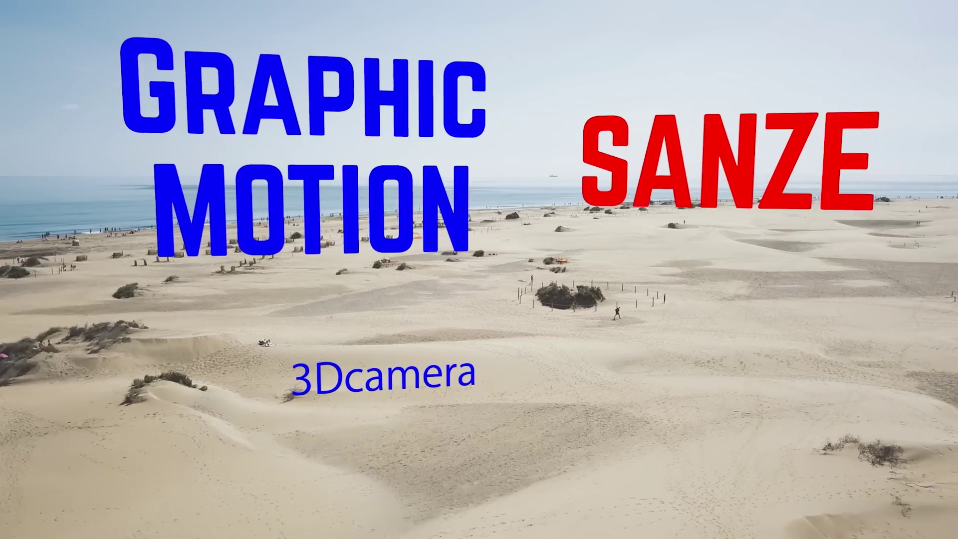